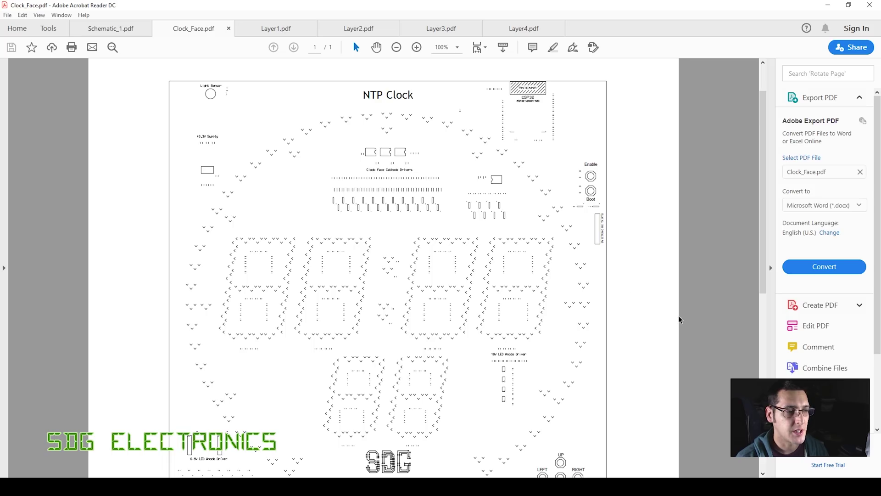
# - View the WHARTON 4900E clock image enlarged in Google Images, then return to Clock_Face.pdf
pyautogui.hotkey('alt', 'Tab')
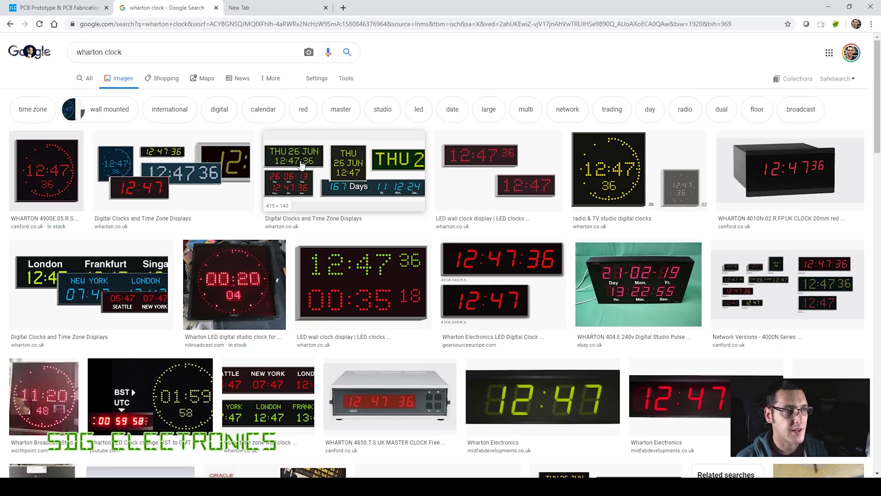
pyautogui.click(58, 169)
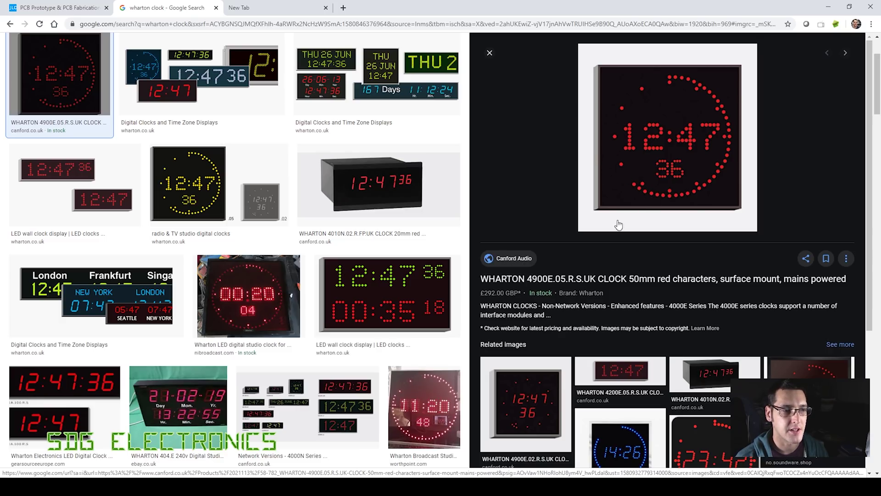
pyautogui.moveTo(346, 447)
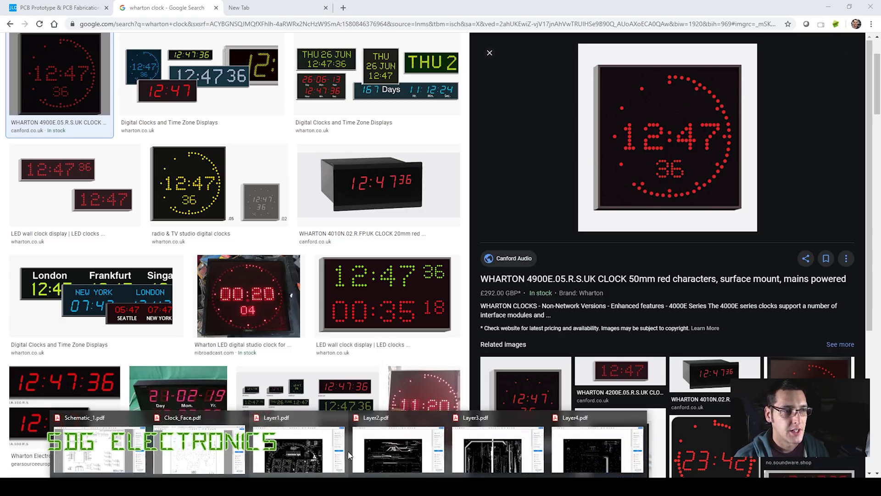
pyautogui.click(191, 434)
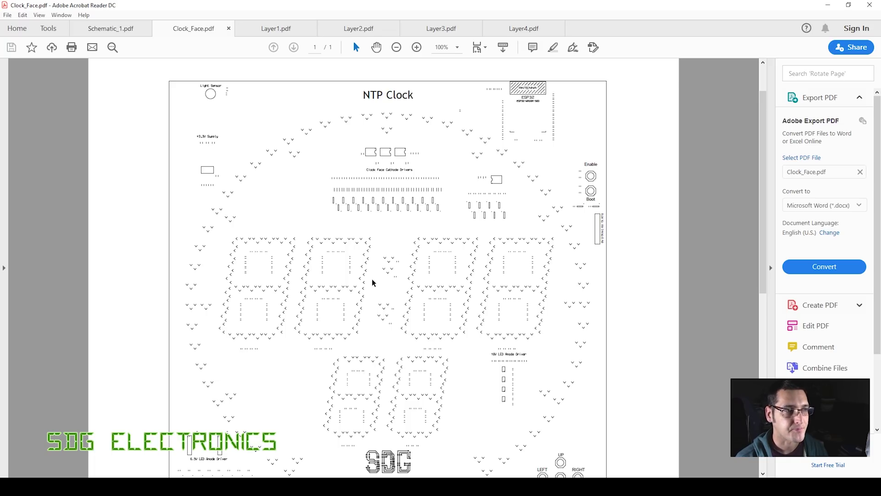
pyautogui.scroll(-1, 399, 230)
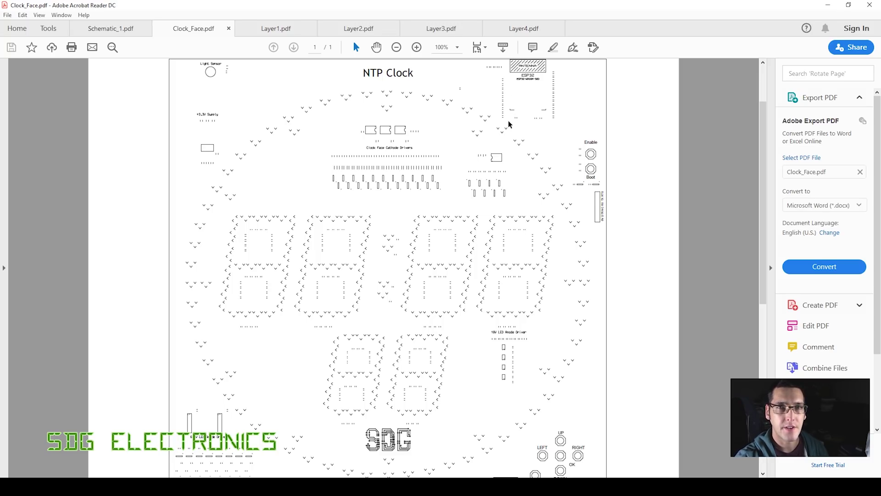
# - Scroll down and back up through Clock_Face.pdf to review the NTP Clock layout
pyautogui.scroll(-5, 495, 146)
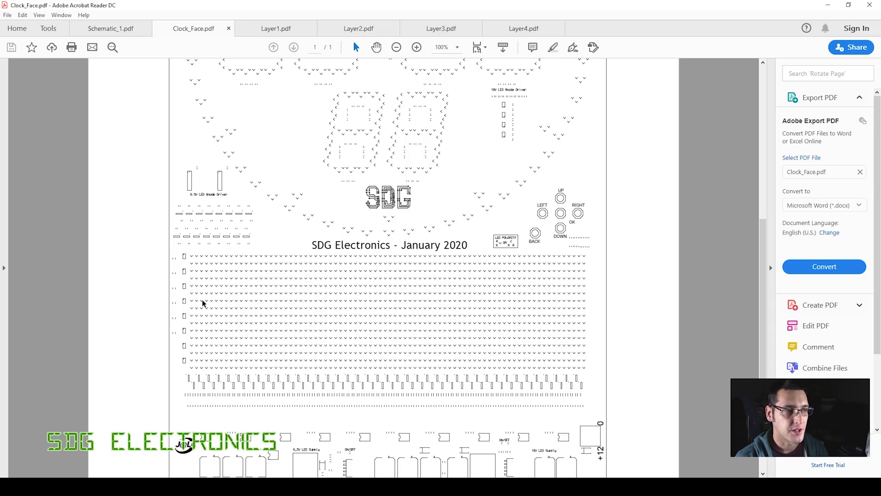
pyautogui.scroll(1, 404, 299)
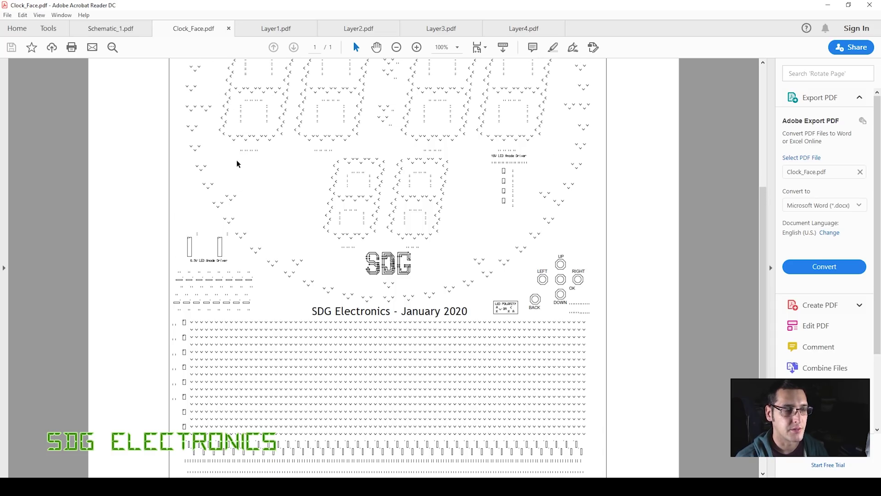
pyautogui.scroll(3, 403, 245)
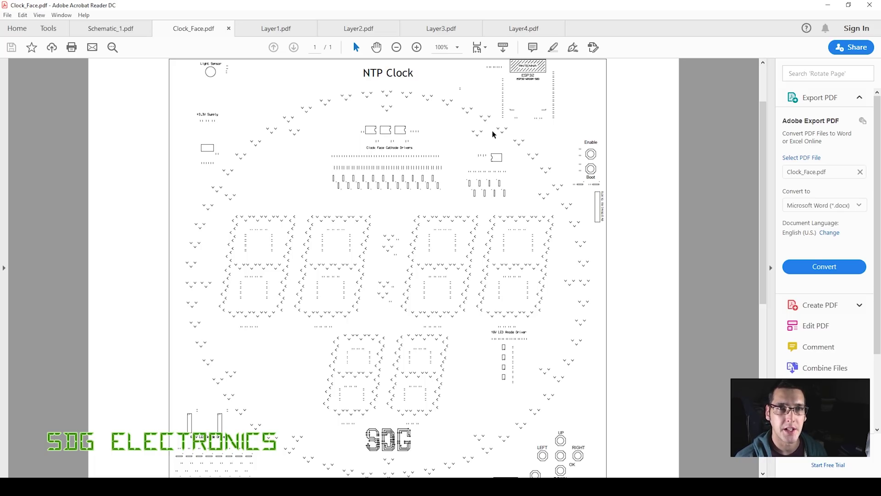
pyautogui.scroll(-5, 495, 310)
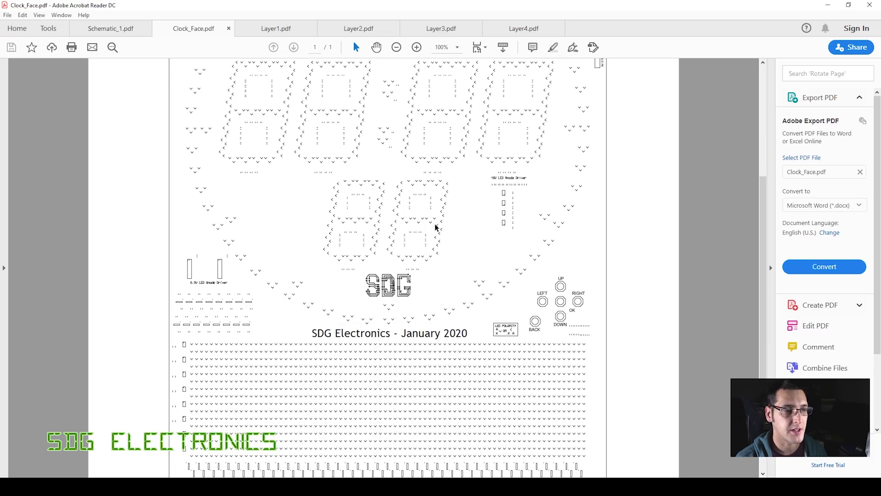
pyautogui.scroll(-1, 495, 312)
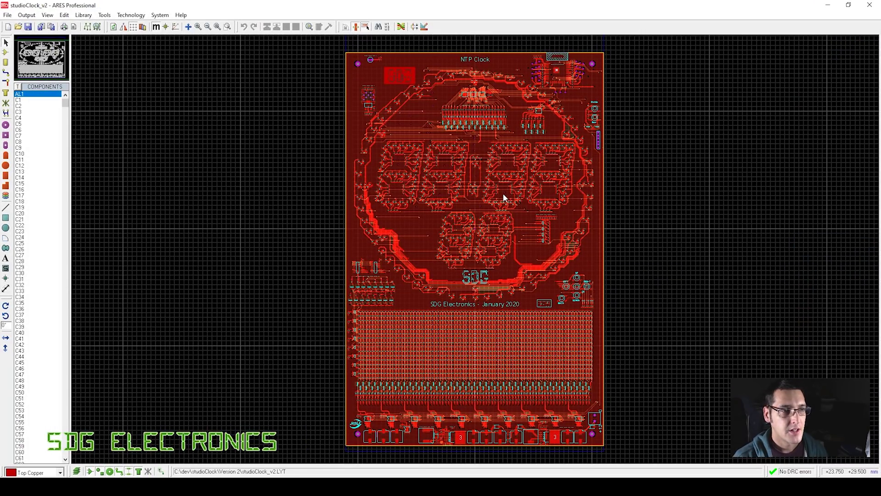
pyautogui.scroll(1, 500, 221)
pyautogui.scroll(1, 498, 246)
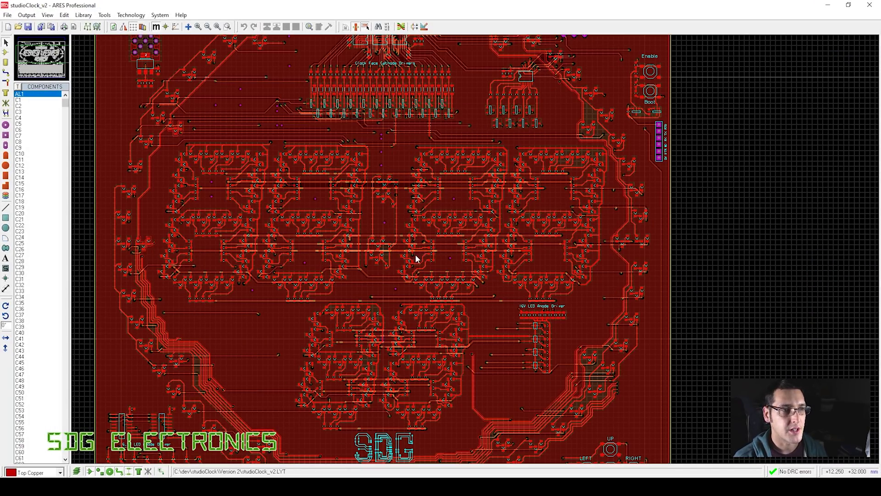
pyautogui.scroll(3, 497, 232)
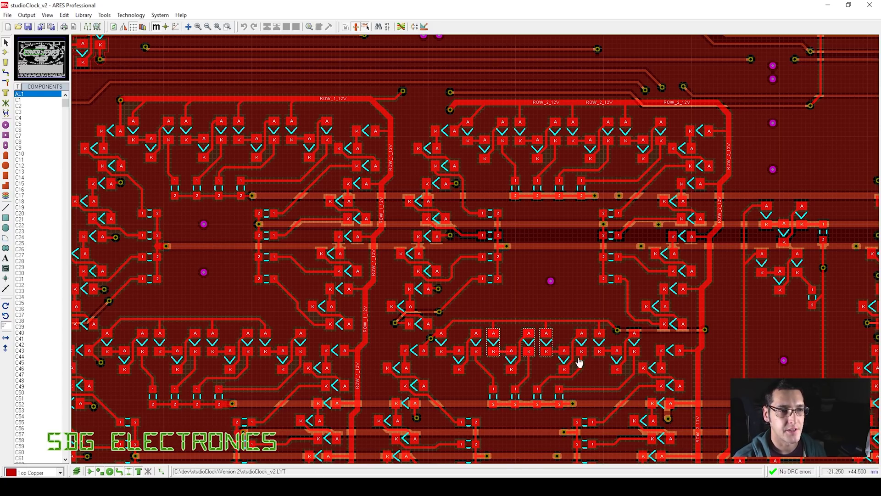
pyautogui.scroll(-4, 487, 314)
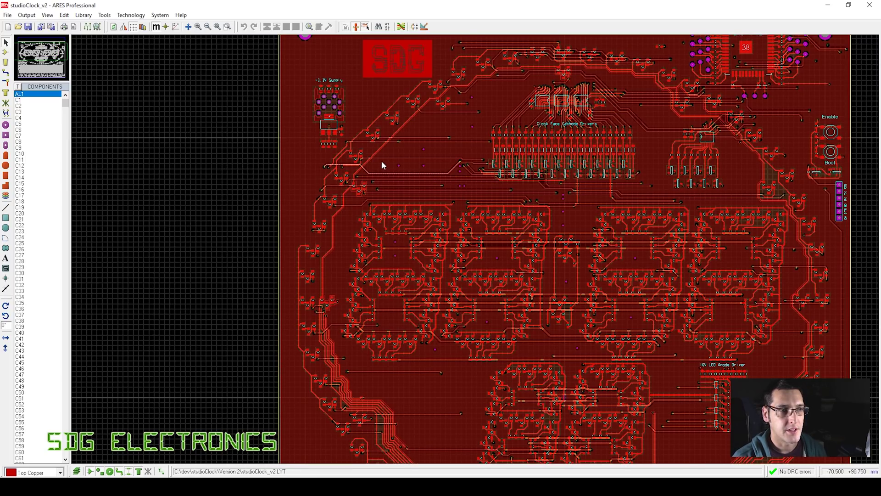
pyautogui.scroll(2, 413, 184)
pyautogui.scroll(4, 480, 252)
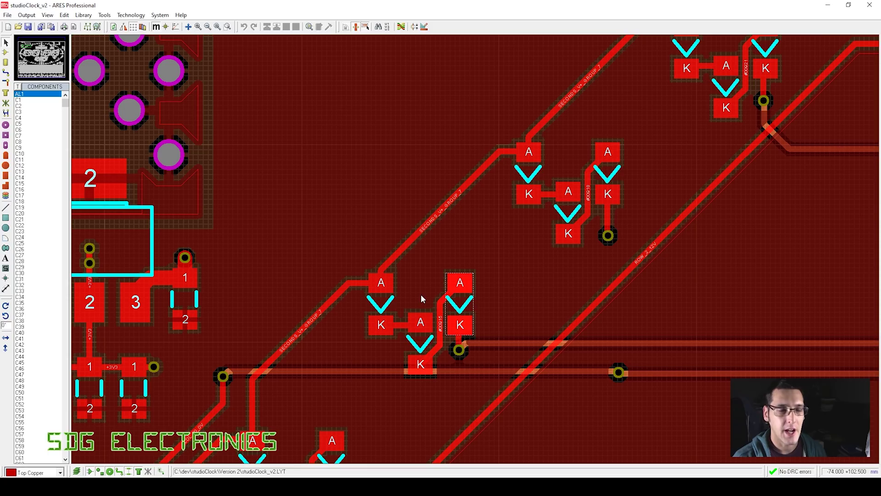
pyautogui.scroll(-4, 488, 259)
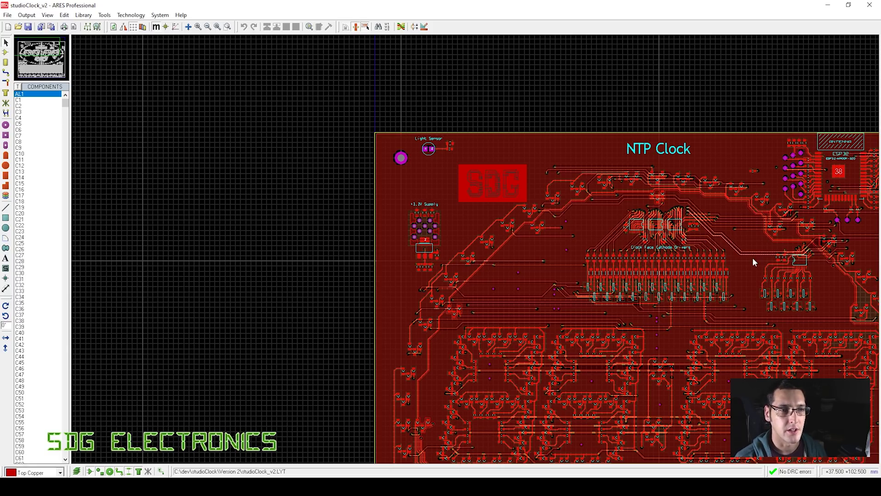
pyautogui.scroll(2, 474, 252)
pyautogui.scroll(1, 431, 255)
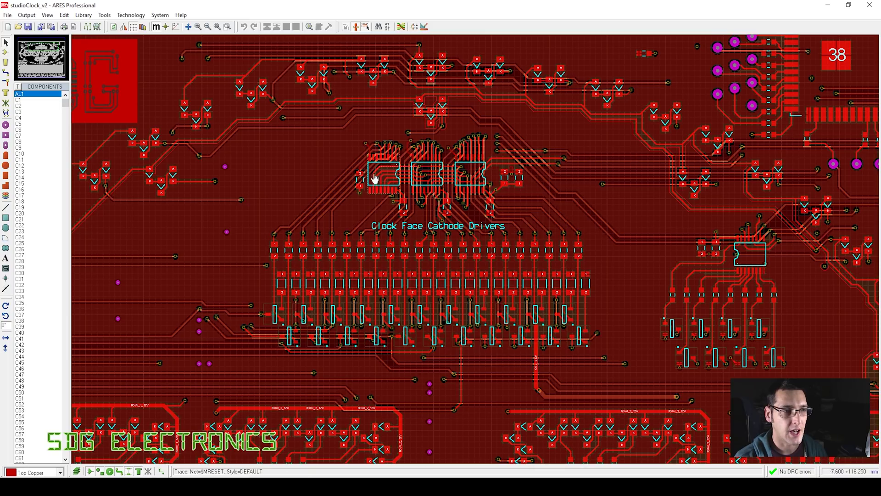
pyautogui.scroll(-3, 484, 265)
pyautogui.scroll(-1, 484, 266)
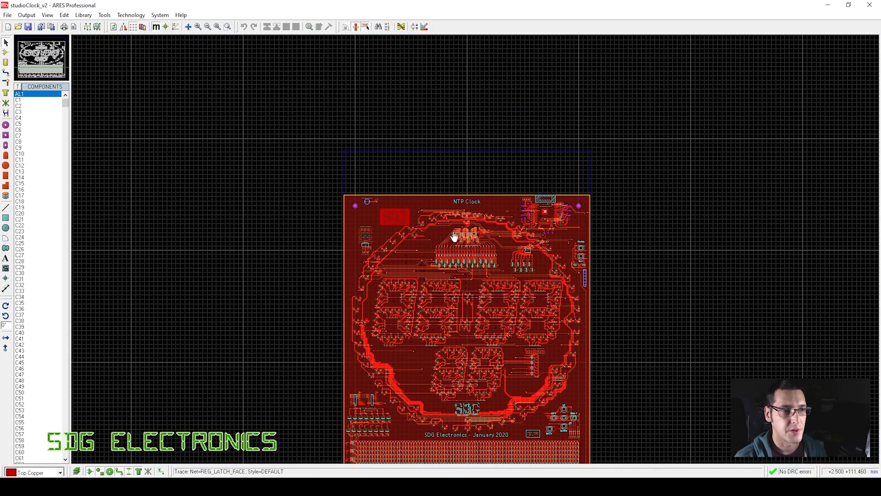
pyautogui.scroll(-1, 480, 390)
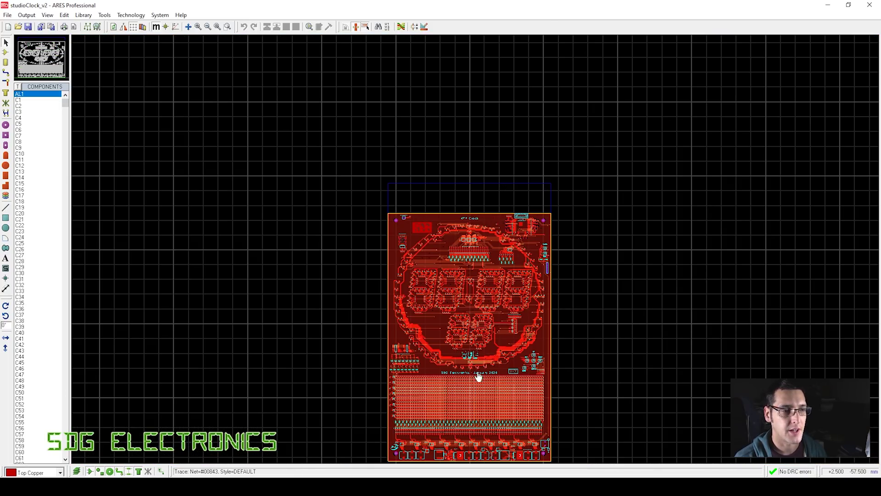
pyautogui.scroll(3, 464, 251)
pyautogui.scroll(2, 480, 250)
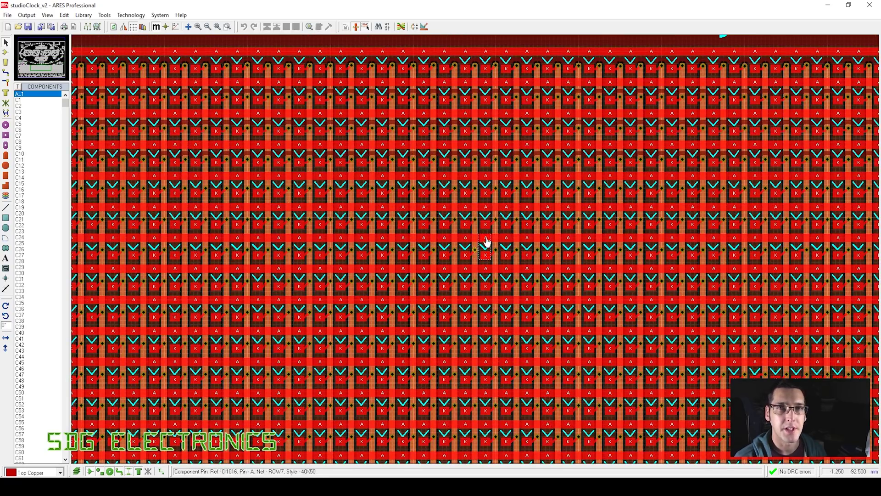
pyautogui.scroll(-1, 359, 196)
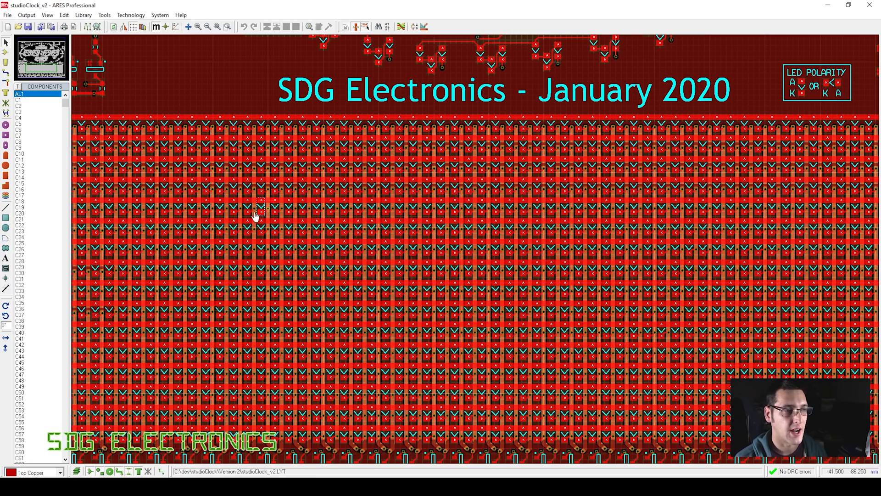
pyautogui.scroll(-1, 252, 216)
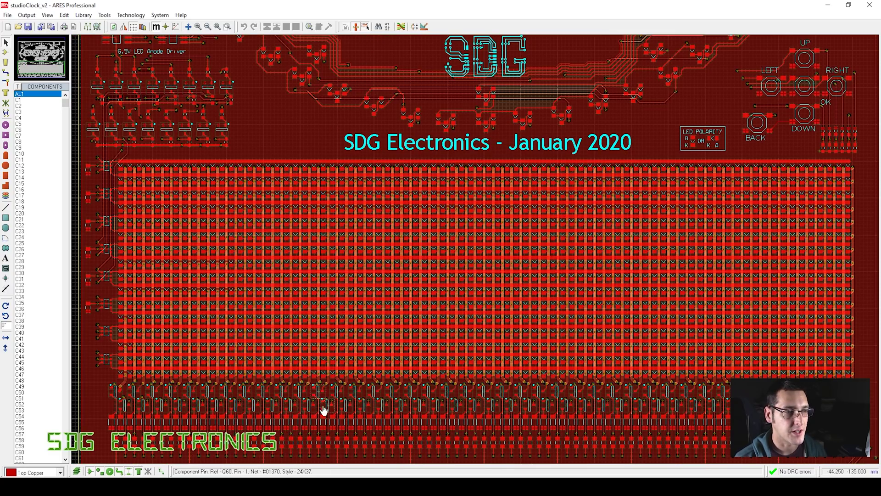
pyautogui.scroll(1, 477, 248)
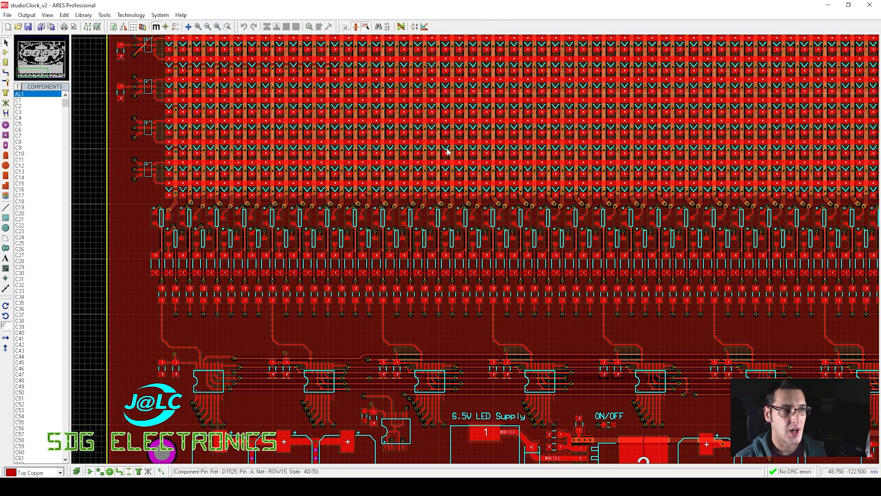
pyautogui.scroll(-1, 537, 334)
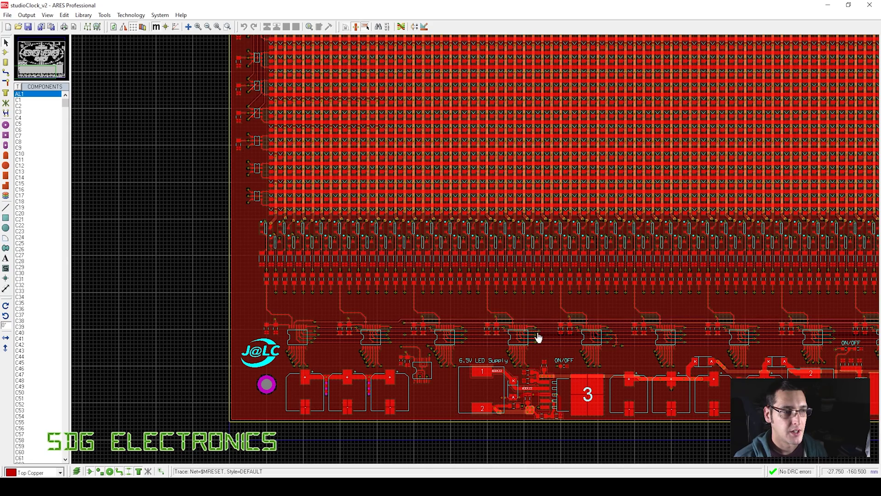
pyautogui.scroll(1, 476, 252)
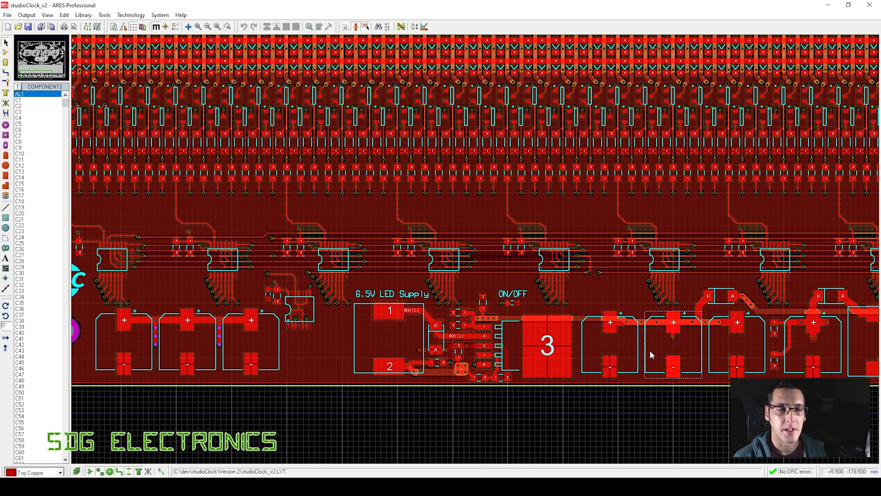
pyautogui.moveTo(330, 486)
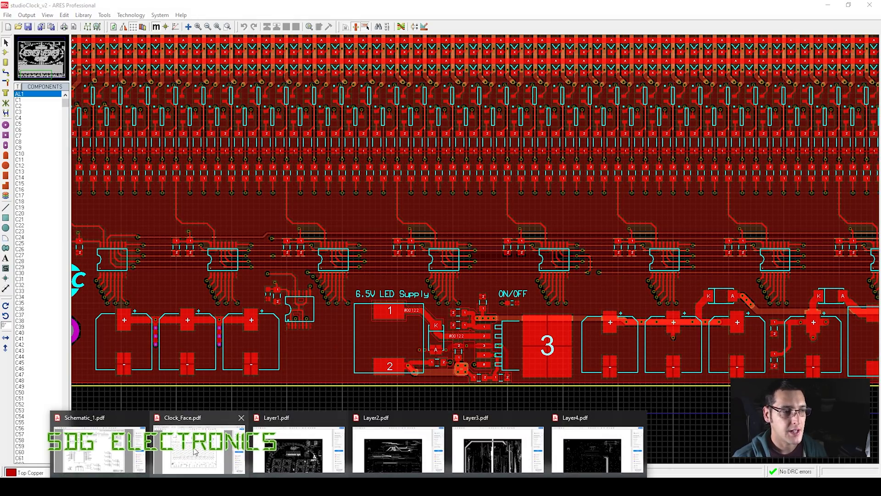
# - Bring up Schematic_1.pdf, go to page 2, and zoom to 300% on the digit LED arrays
pyautogui.click(102, 443)
pyautogui.scroll(-2, 197, 390)
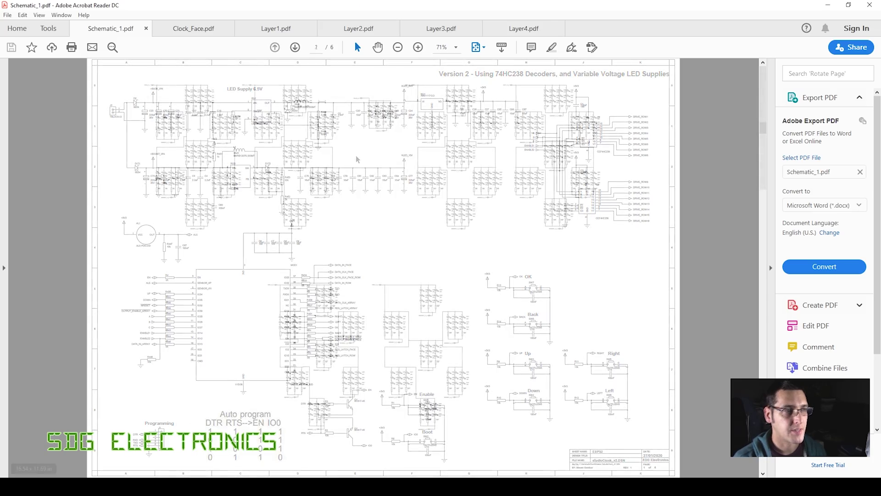
pyautogui.click(417, 48)
pyautogui.click(417, 47)
pyautogui.click(417, 47)
pyautogui.click(417, 47)
pyautogui.click(417, 47)
pyautogui.click(418, 47)
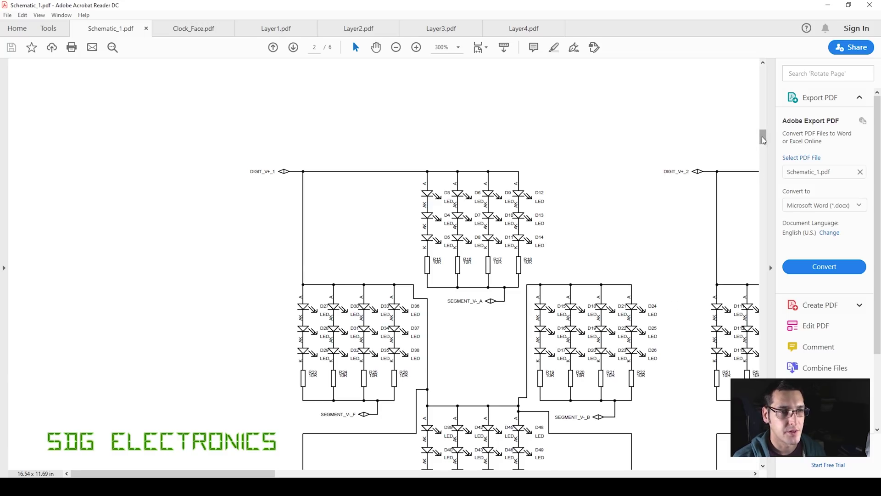
# - Move to page 4, zoom to 125%, and scroll to the U9 74HC595 row driver
pyautogui.moveTo(763, 139); pyautogui.dragTo(764, 322)
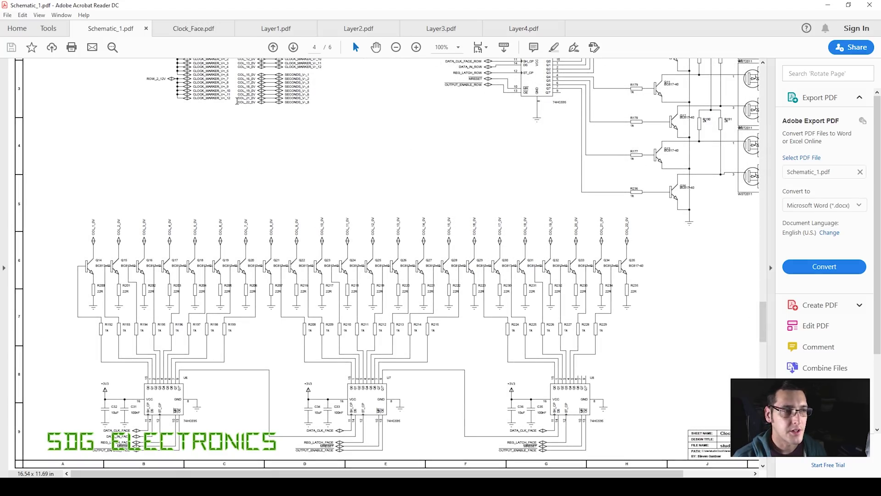
pyautogui.click(415, 48)
pyautogui.scroll(-1, 173, 332)
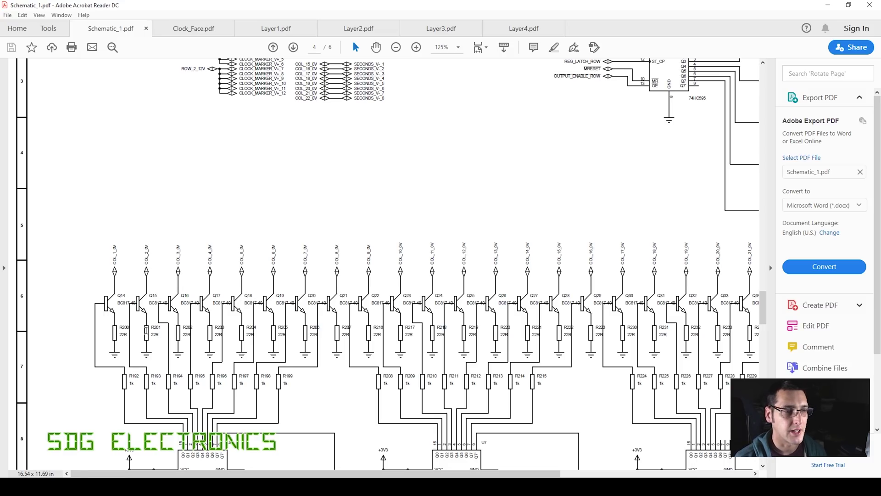
pyautogui.scroll(-3, 250, 323)
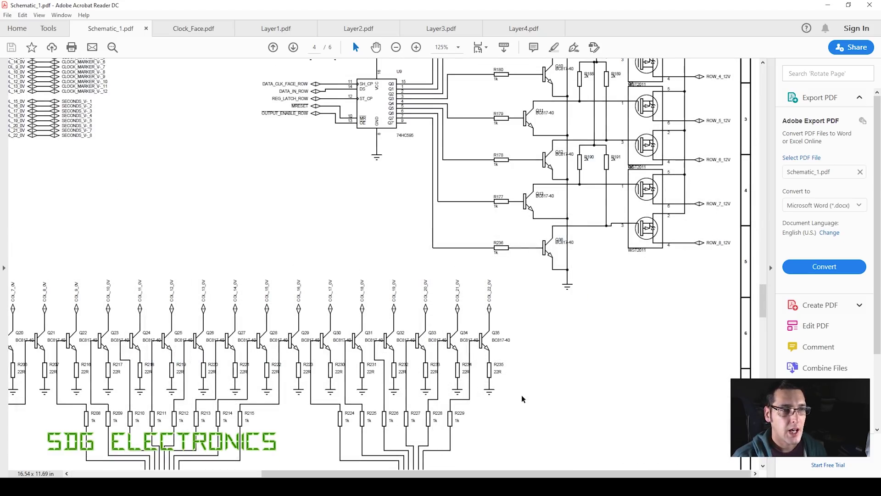
# - Scroll up past the VLED_15V rails, then advance to page 5's LED matrix
pyautogui.scroll(5, 521, 395)
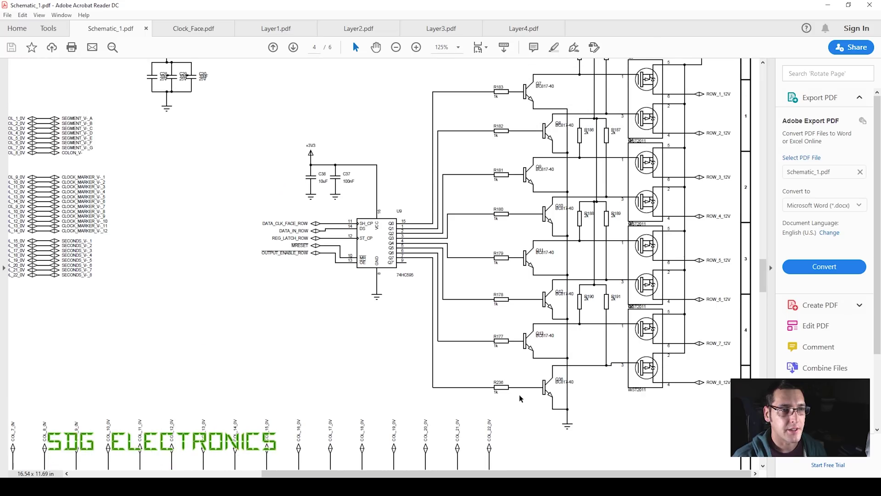
pyautogui.scroll(2, 519, 395)
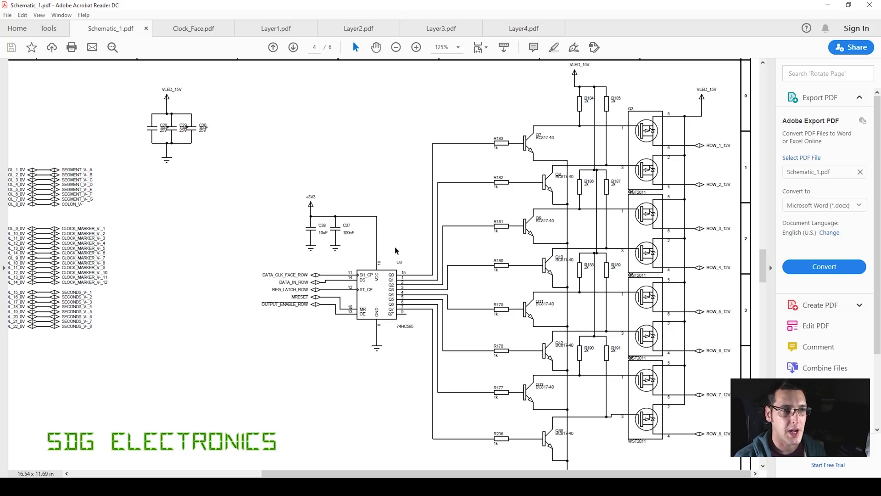
pyautogui.press('Right')
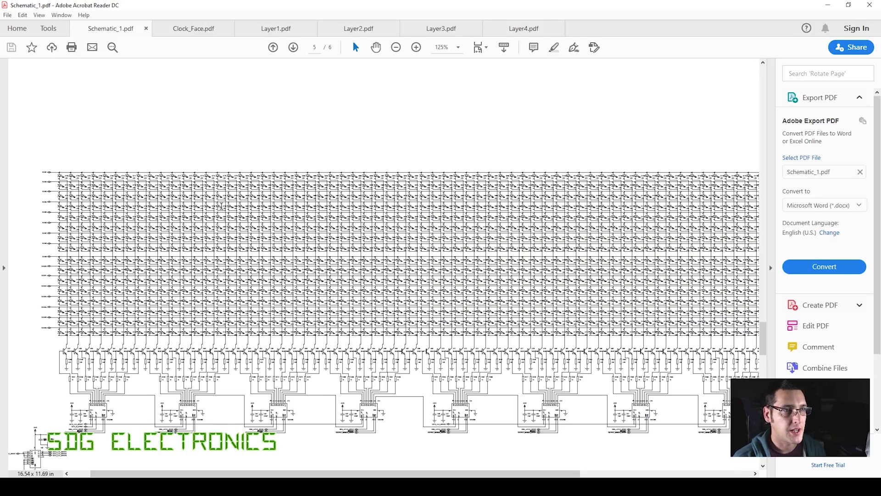
# - Zoom page 5 to 300% and scroll down the matrix rows to the U10–U12 driver chips
pyautogui.click(416, 47)
pyautogui.click(416, 47)
pyautogui.click(415, 47)
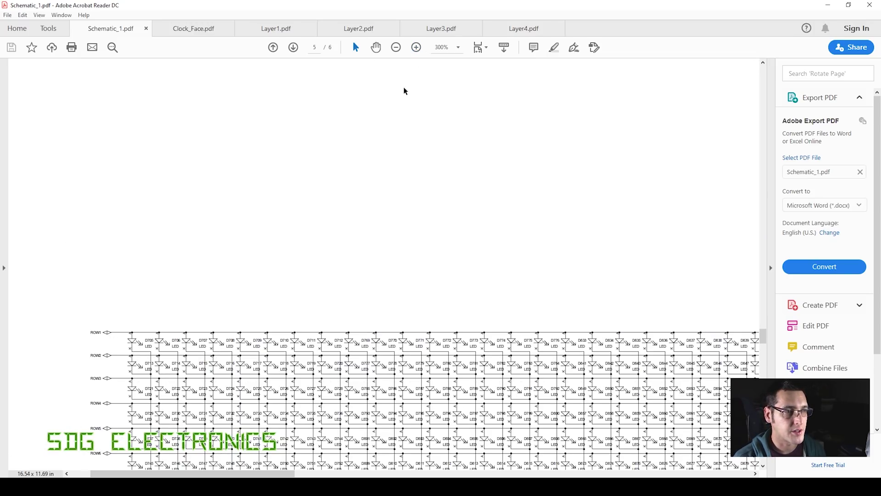
pyautogui.scroll(-4, 299, 320)
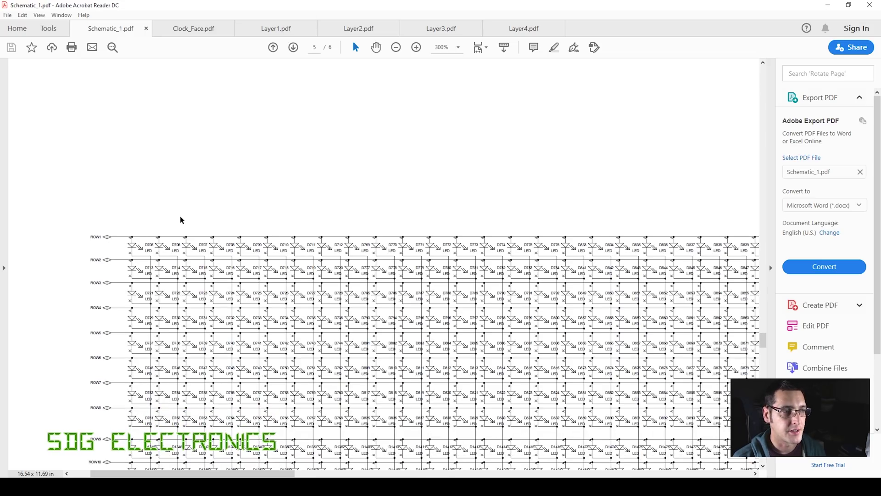
pyautogui.scroll(-8, 191, 308)
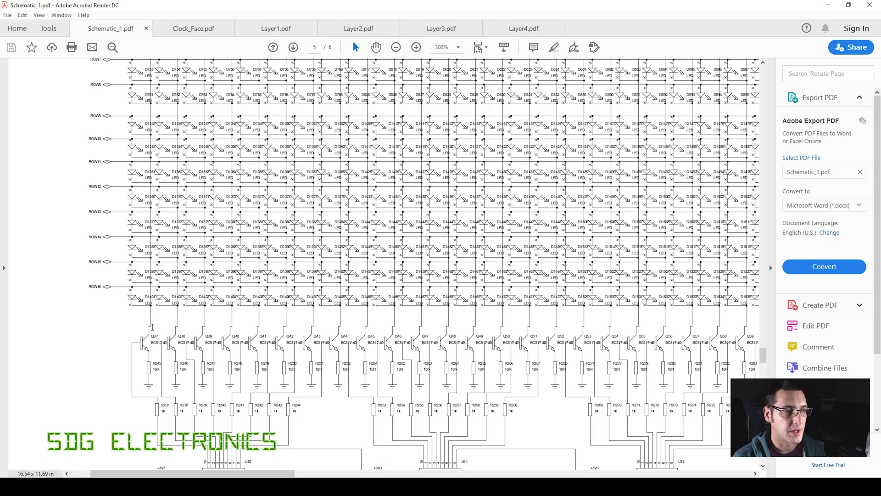
pyautogui.scroll(-1, 205, 395)
pyautogui.scroll(-2, 189, 359)
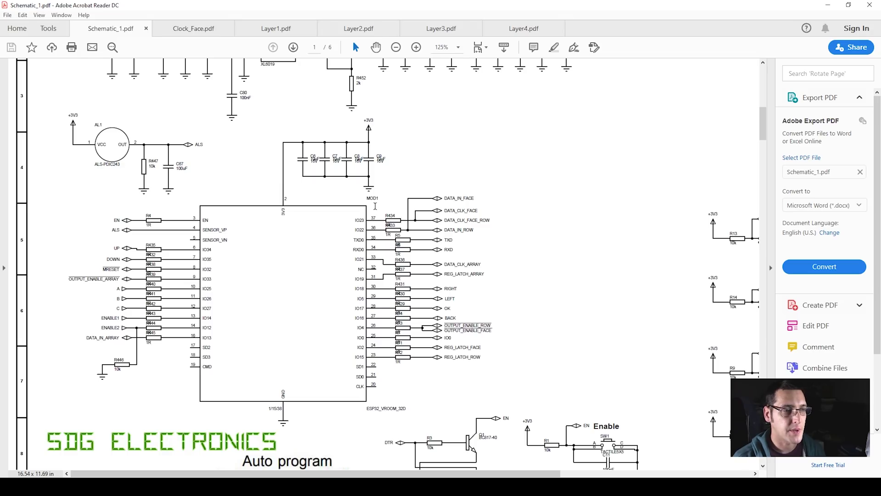
# - Scroll page 1 to the programming section and pan right to the OK, Back, Up, Down buttons
pyautogui.scroll(-1, 387, 258)
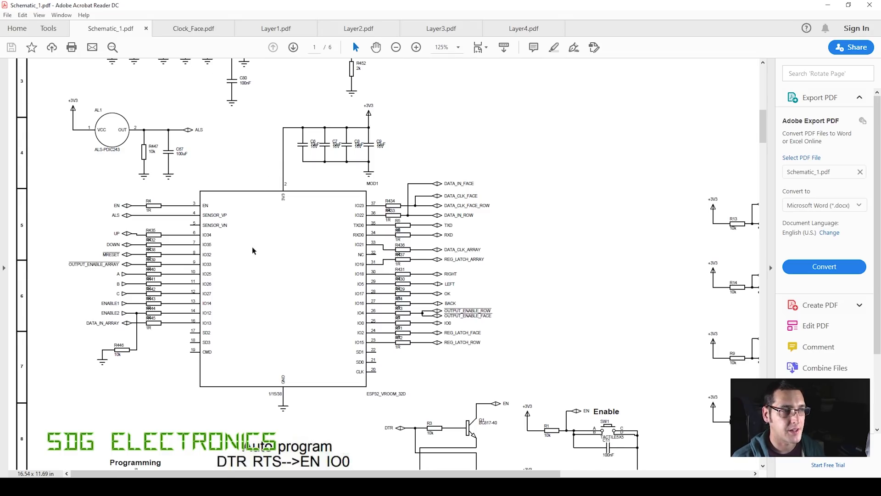
pyautogui.scroll(-5, 457, 288)
pyautogui.scroll(-20, 428, 294)
pyautogui.scroll(20, 427, 292)
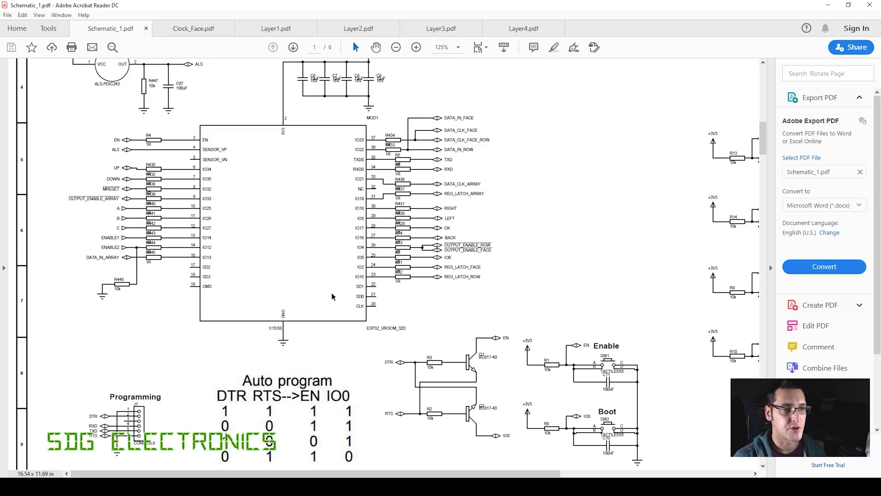
pyautogui.moveTo(398, 473); pyautogui.dragTo(589, 469)
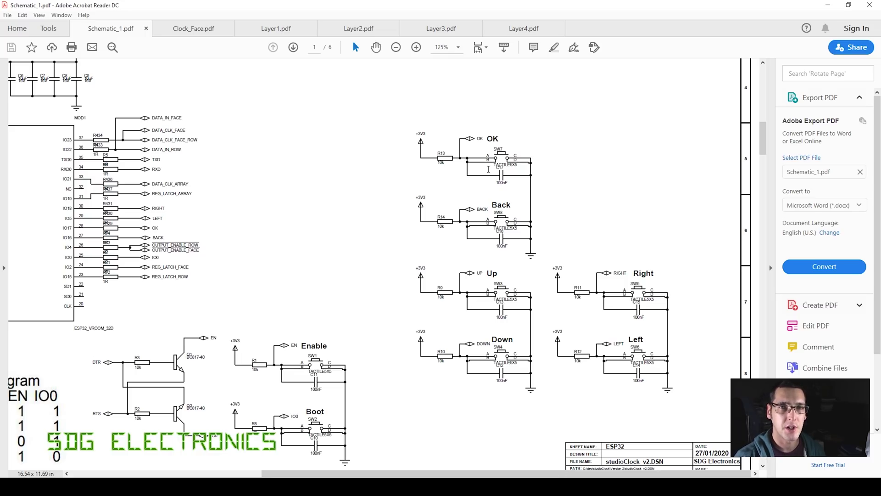
# - Pan across page 1's LED supply and 74HC238 decoder circuits
pyautogui.scroll(5, 390, 152)
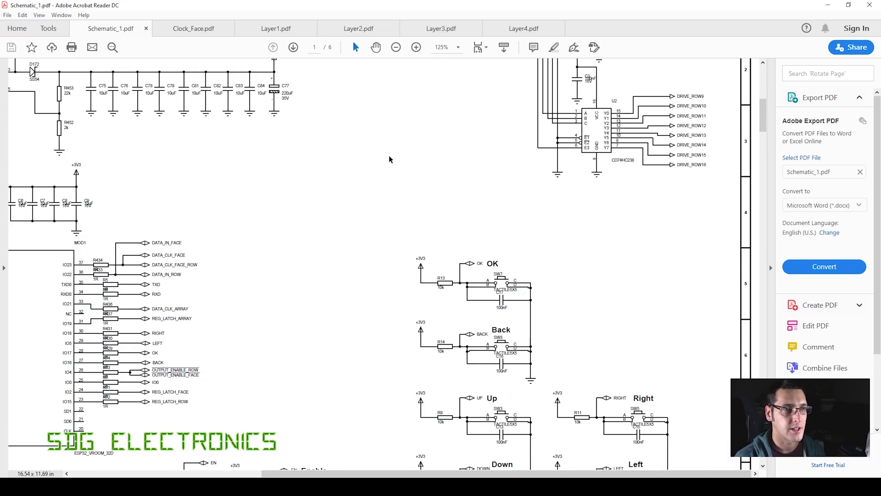
pyautogui.scroll(3, 381, 156)
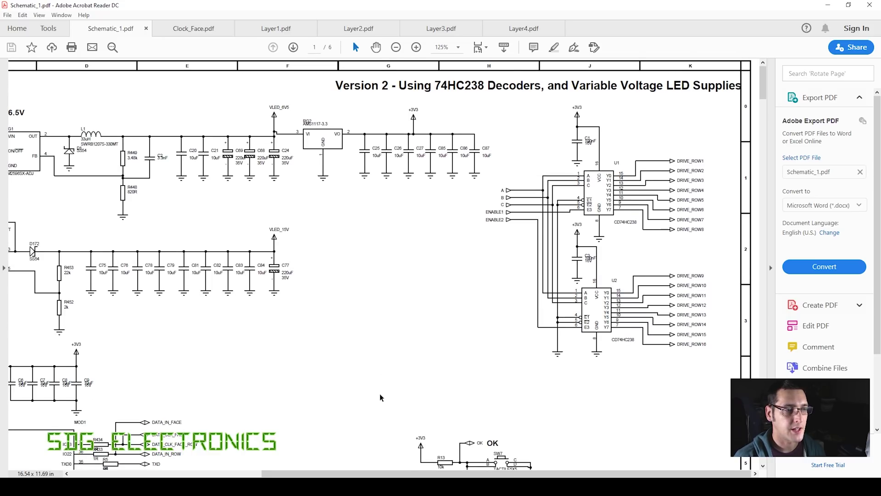
pyautogui.moveTo(411, 474); pyautogui.dragTo(255, 474)
pyautogui.moveTo(377, 474); pyautogui.dragTo(343, 474)
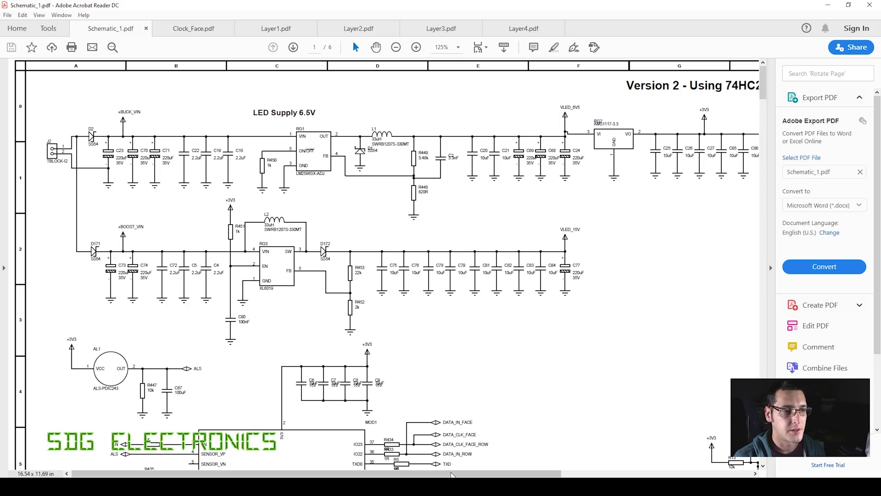
pyautogui.moveTo(456, 474); pyautogui.dragTo(549, 474)
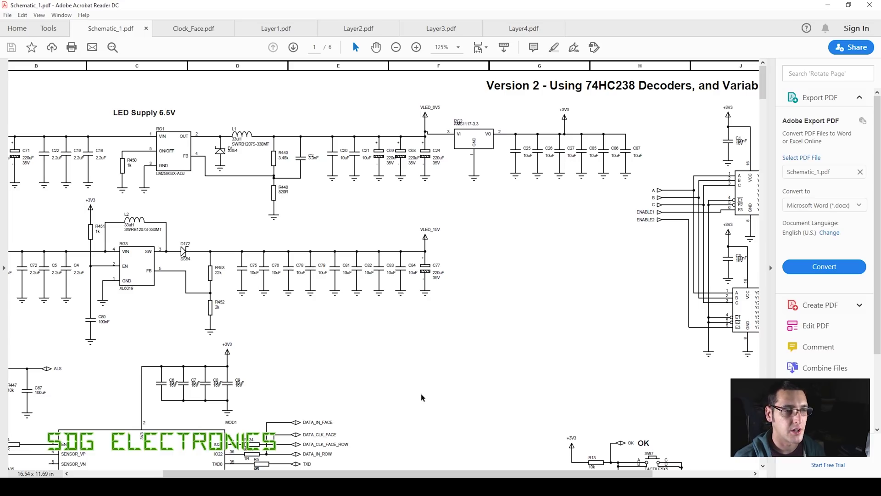
pyautogui.moveTo(422, 474); pyautogui.dragTo(330, 473)
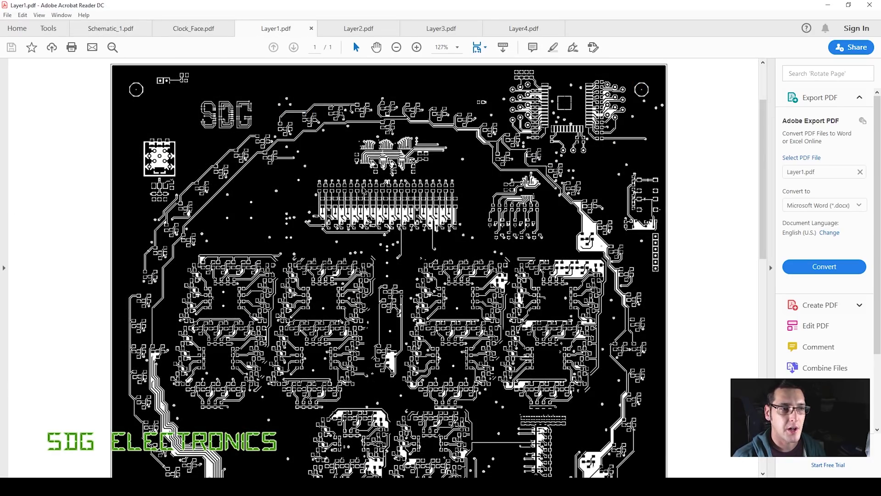
# - Scroll down through Layer1.pdf's copper traces, from the digit clusters to the matrix rows
pyautogui.scroll(-1, 417, 195)
pyautogui.scroll(-1, 412, 194)
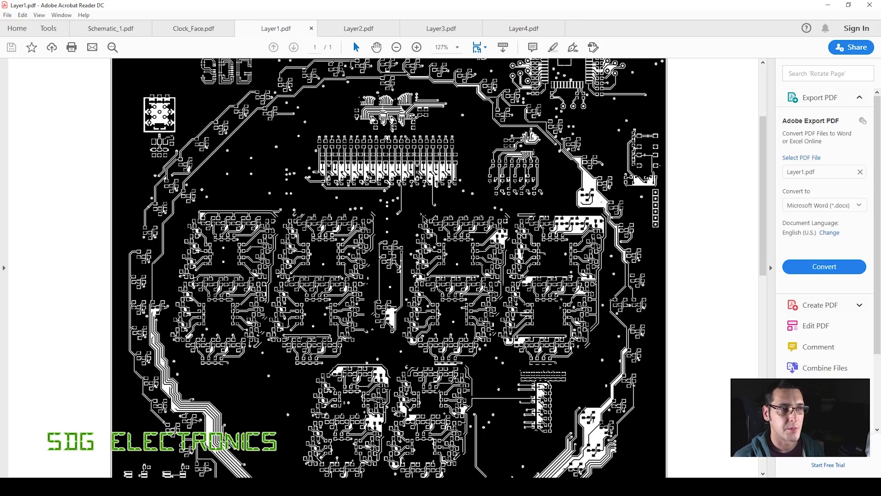
pyautogui.scroll(-5, 437, 225)
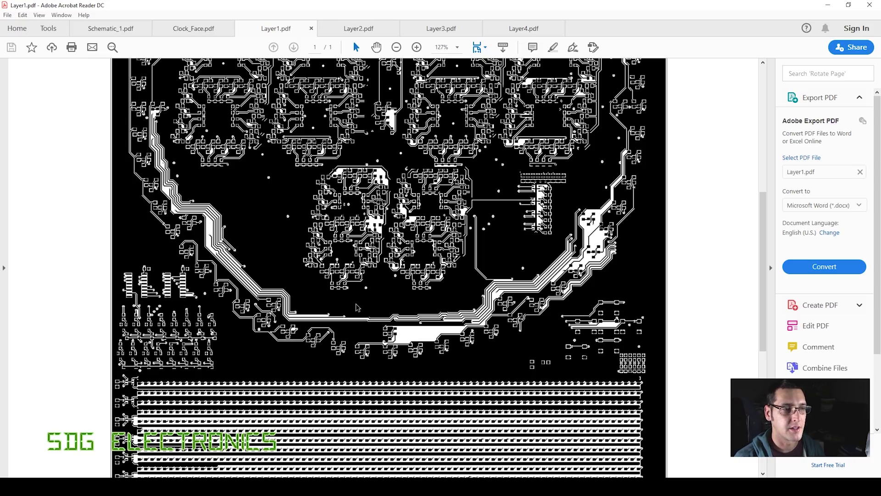
# - Browse the Layer2.pdf and Layer3.pdf copper layers, scrolling through each
pyautogui.click(360, 29)
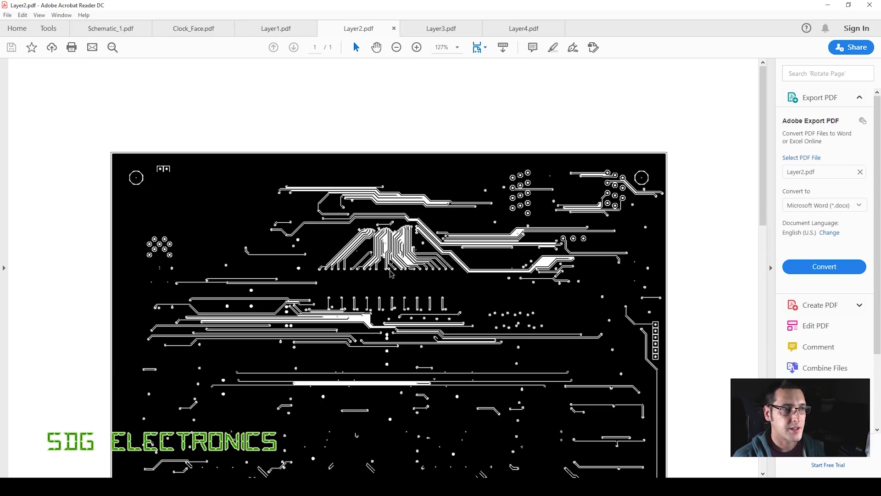
pyautogui.scroll(-3, 391, 276)
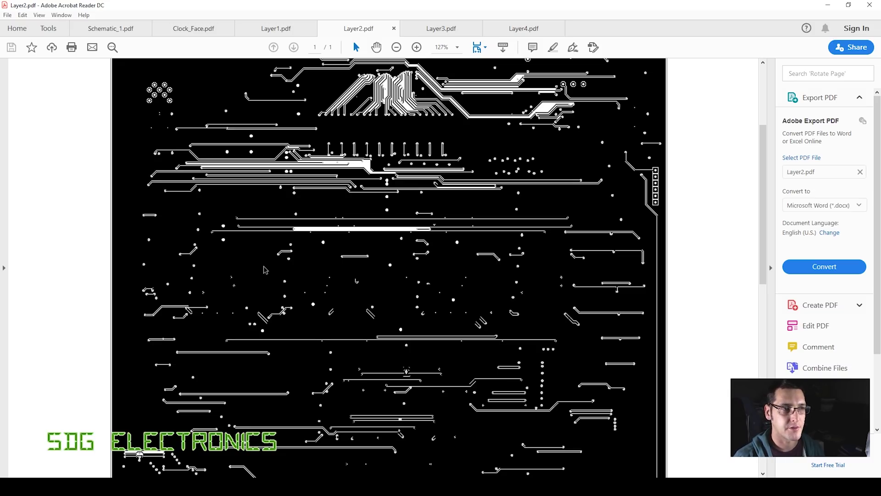
pyautogui.click(436, 31)
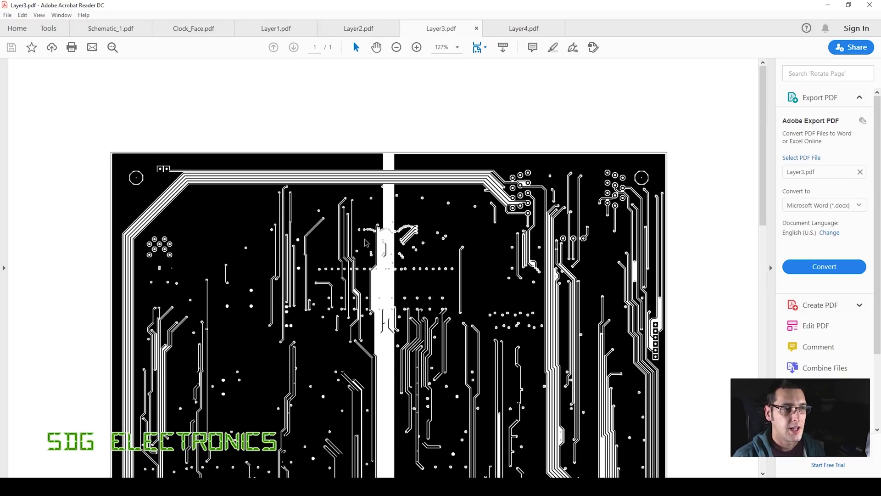
pyautogui.scroll(-3, 365, 241)
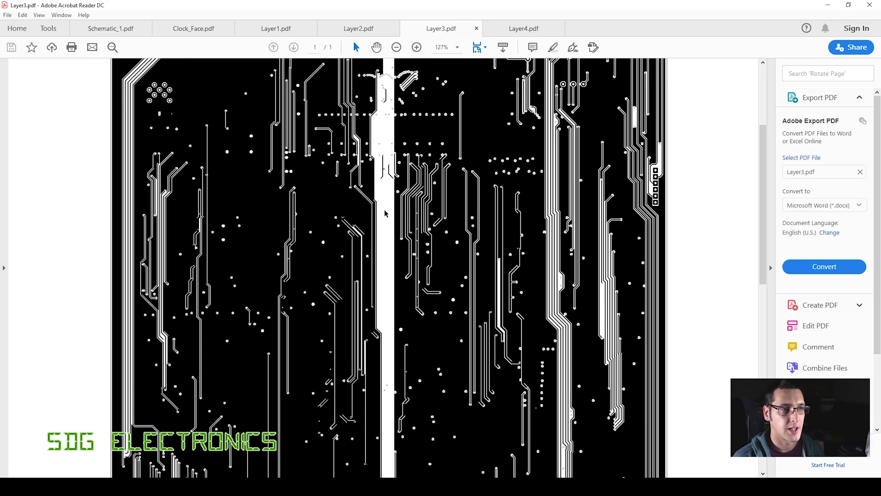
pyautogui.scroll(-2, 364, 237)
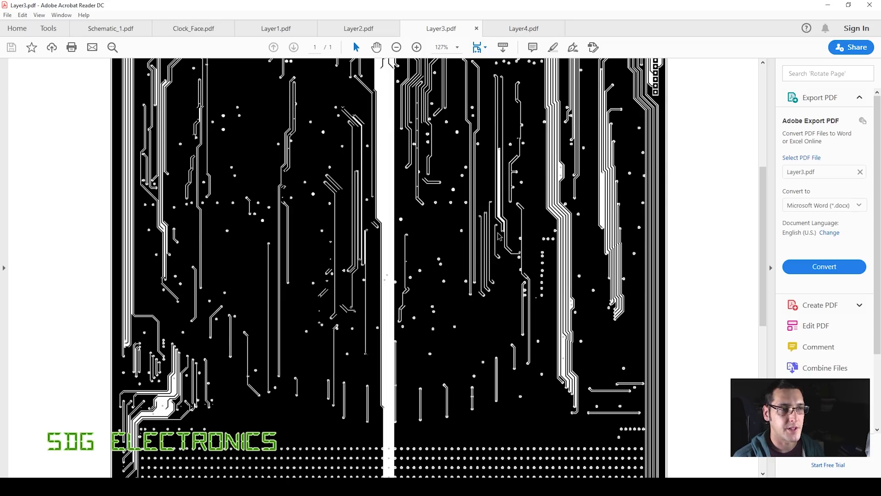
pyautogui.scroll(3, 501, 236)
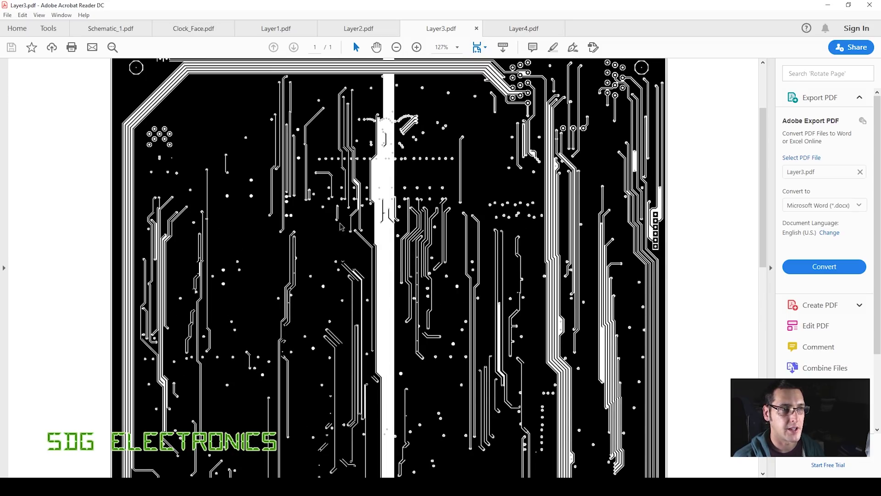
# - Scroll through Layer4.pdf to the bottom and back to review the board layer
pyautogui.click(529, 28)
pyautogui.scroll(-5, 519, 245)
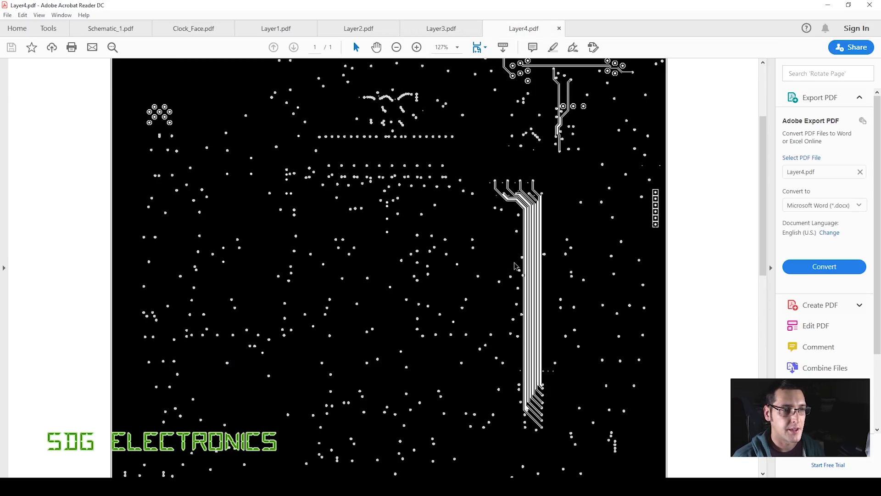
pyautogui.scroll(-1, 515, 266)
pyautogui.scroll(2, 515, 267)
pyautogui.scroll(-9, 479, 183)
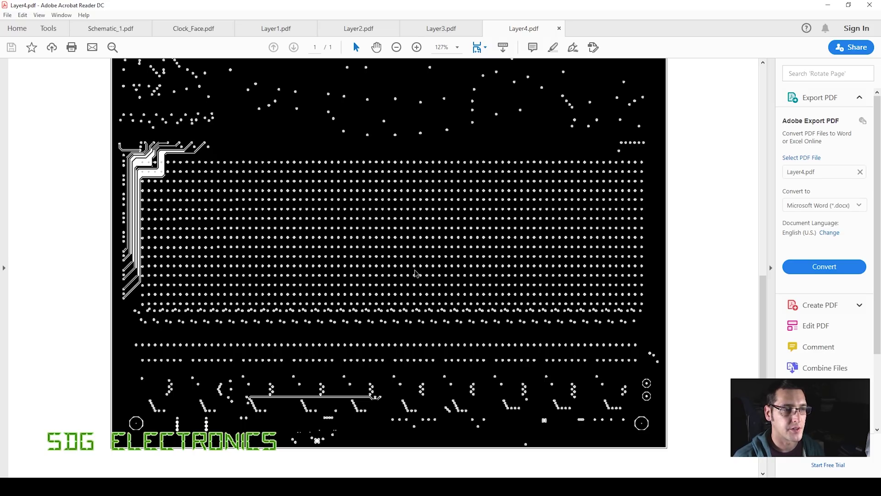
pyautogui.scroll(3, 414, 275)
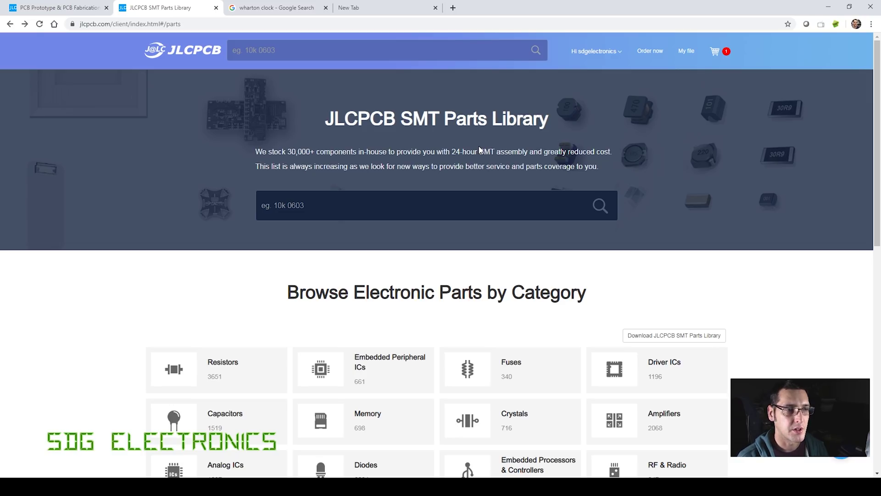
# - Search the parts library for '0805 led white' and expand the 17-21/T1D-CP2R1TY/3T entry
pyautogui.click(316, 205)
pyautogui.write('0805 led')
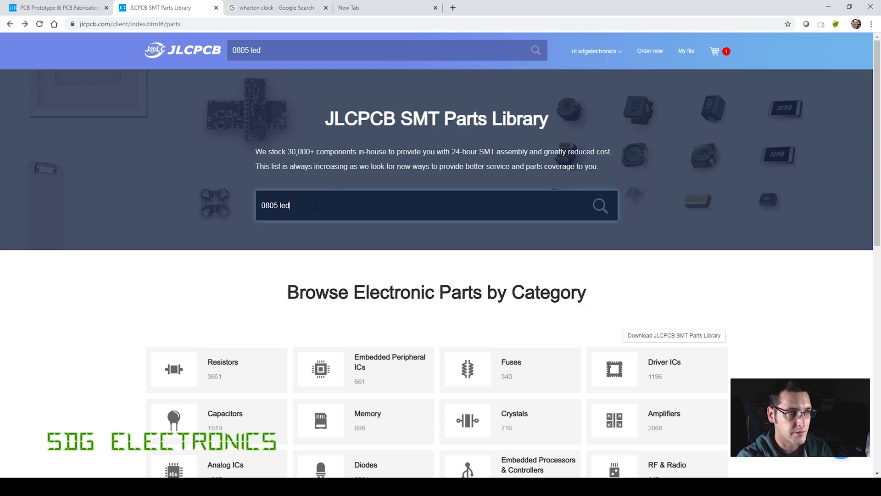
pyautogui.press('Return')
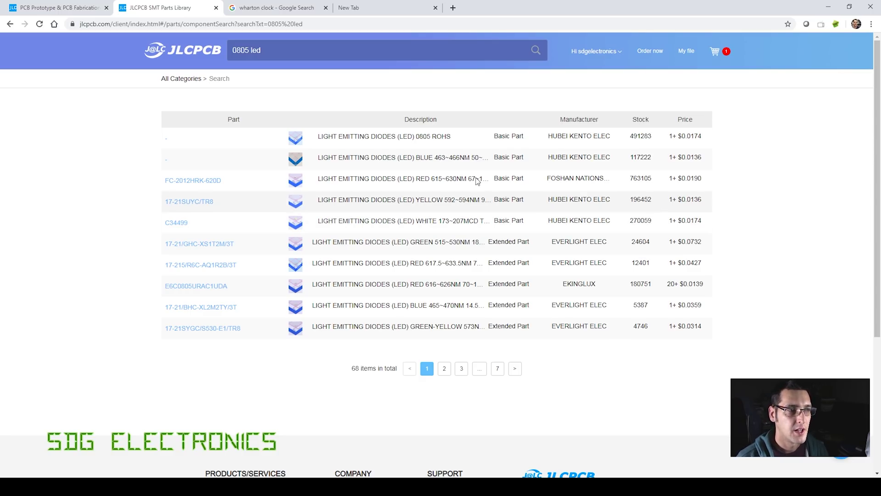
pyautogui.write('white')
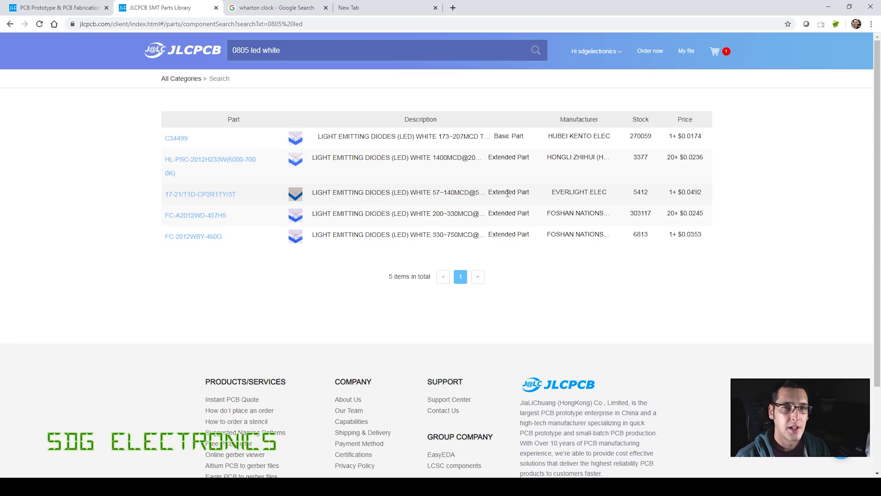
pyautogui.click(224, 195)
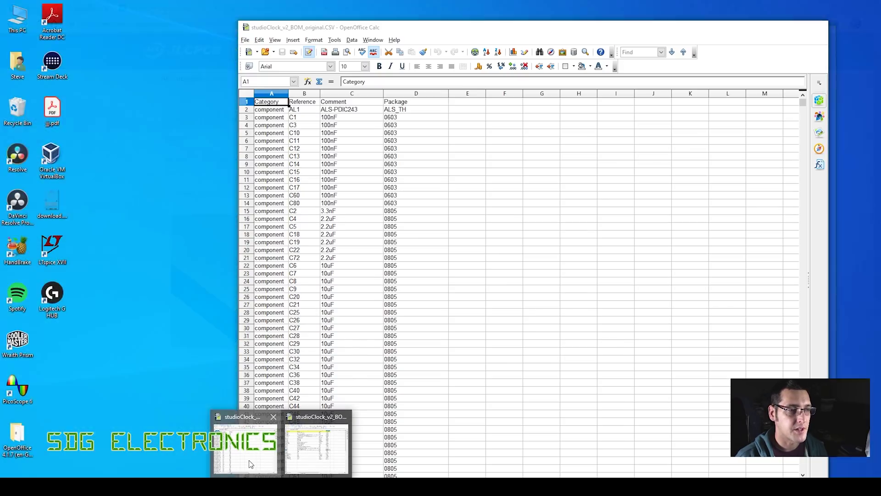
# - Check the LED rows in the original CSV BOM, then bring studioClock_v2_BOM_final.xls forward
pyautogui.click(252, 463)
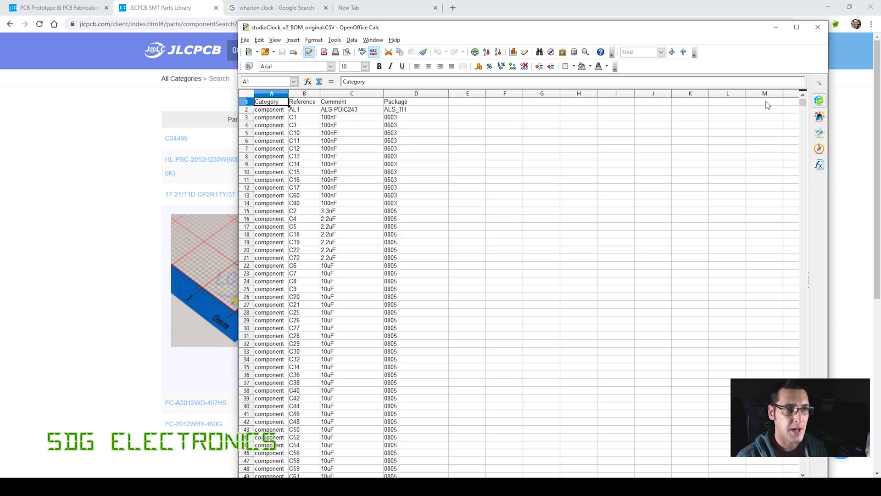
pyautogui.moveTo(803, 104); pyautogui.dragTo(794, 336)
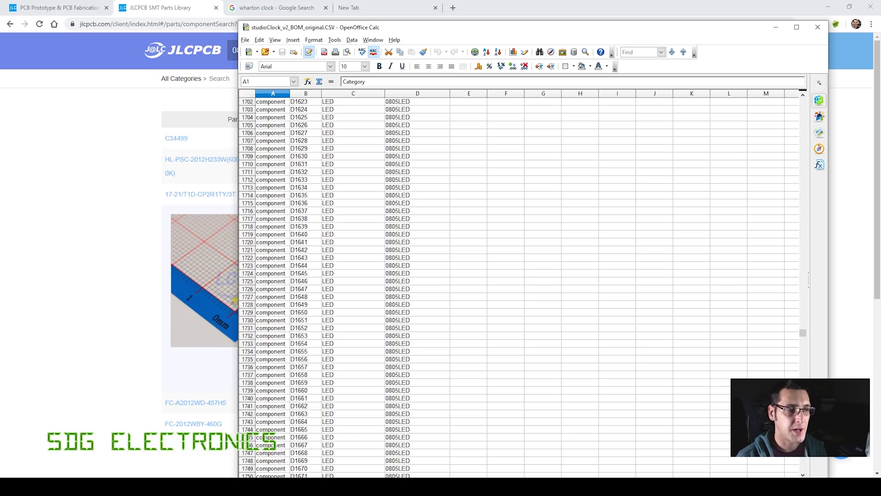
pyautogui.moveTo(283, 486)
pyautogui.click(315, 441)
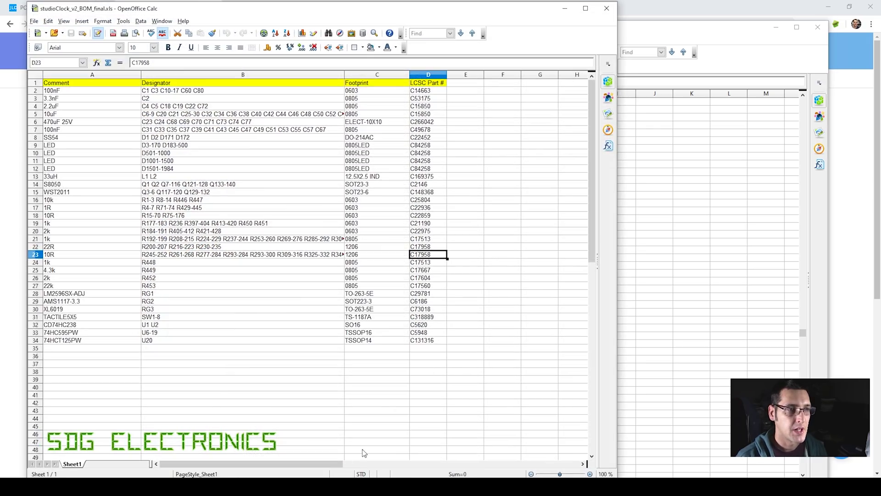
# - Maximize the final BOM and inspect designators in B2 and LCSC part numbers D2:D5
pyautogui.doubleClick(423, 13)
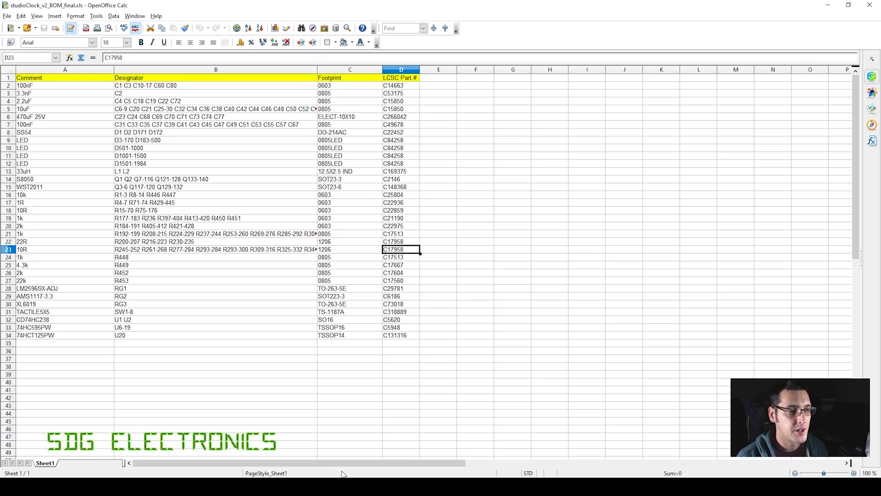
pyautogui.click(142, 89)
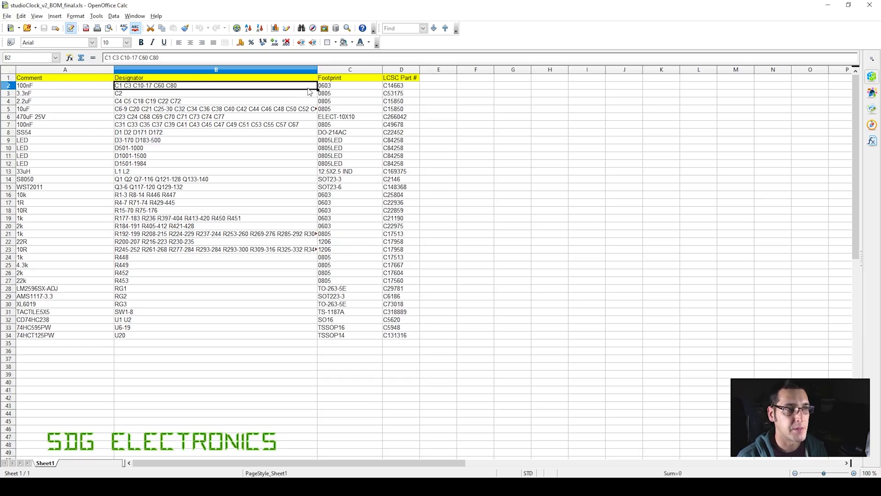
pyautogui.click(408, 87)
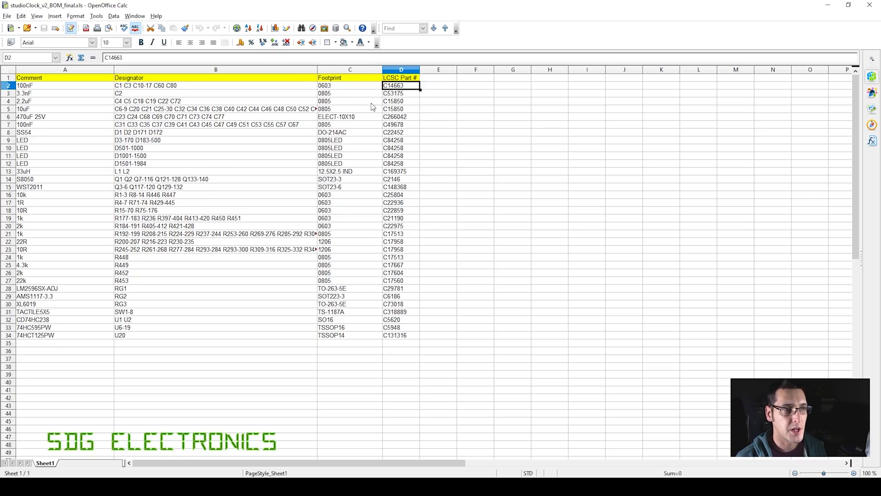
pyautogui.click(439, 95)
pyautogui.moveTo(413, 87); pyautogui.dragTo(399, 338)
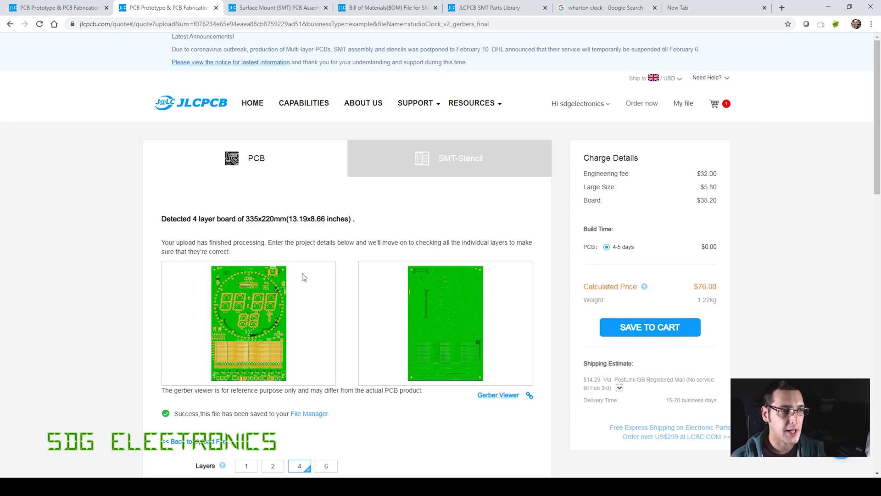
# - Choose ENIG-RoHS surface finish and Yes for Remove Order Number, raising the price to $96.10
pyautogui.scroll(-1, 305, 277)
pyautogui.scroll(-1, 302, 421)
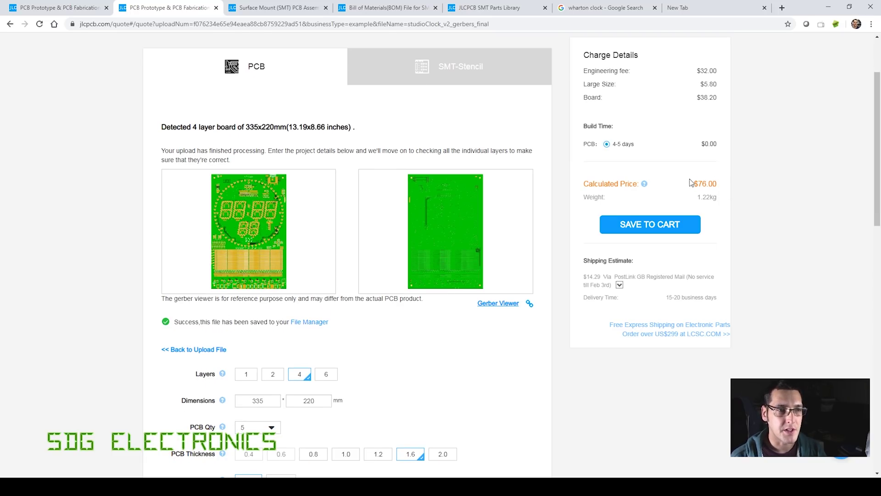
pyautogui.scroll(-4, 497, 312)
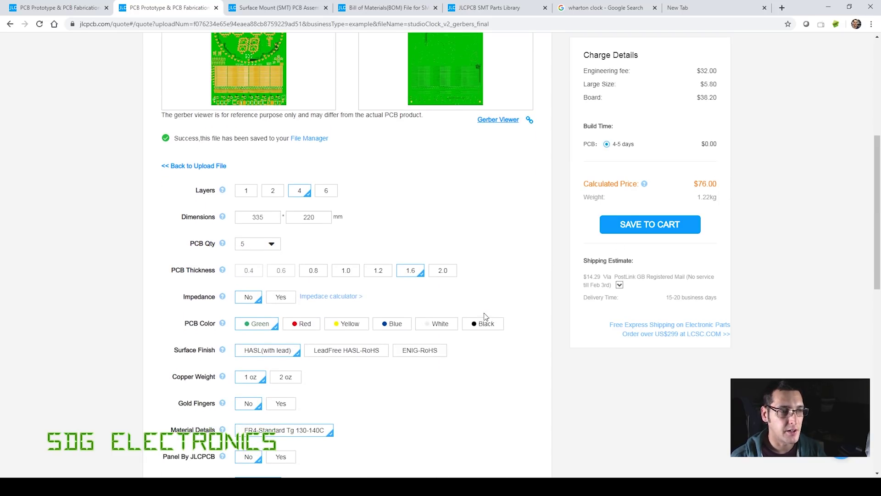
pyautogui.click(420, 351)
pyautogui.scroll(-4, 470, 334)
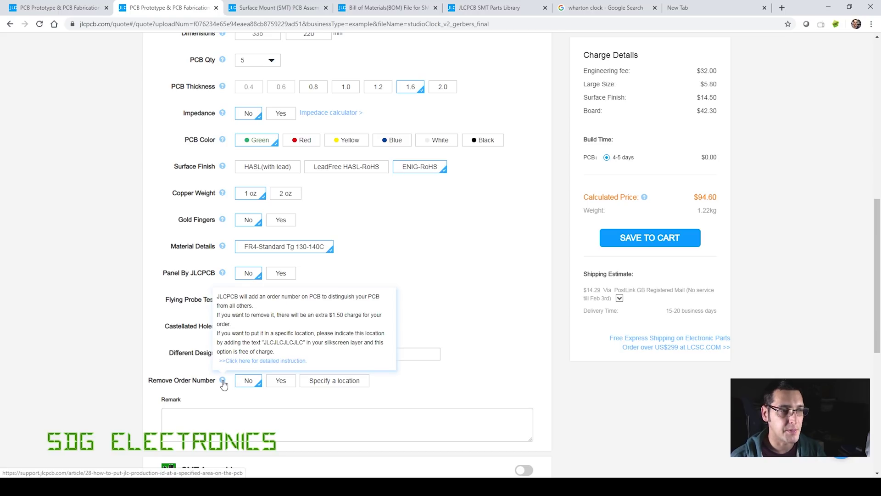
pyautogui.click(280, 385)
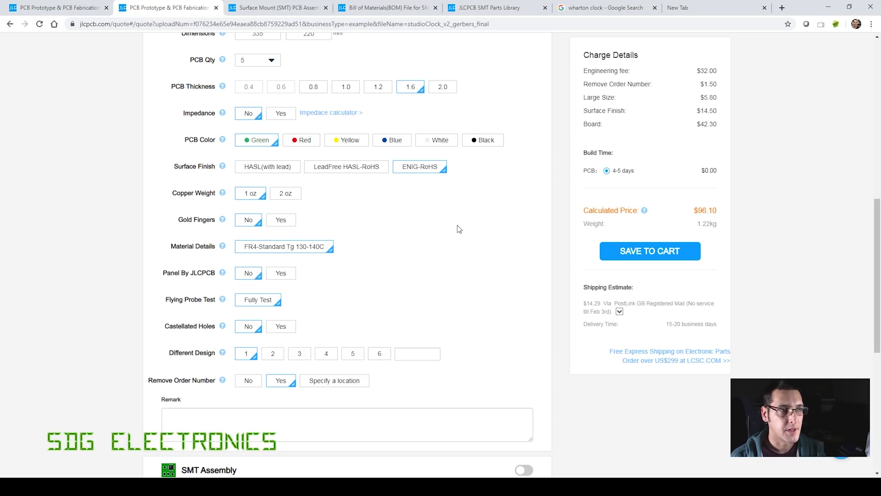
pyautogui.scroll(-4, 459, 229)
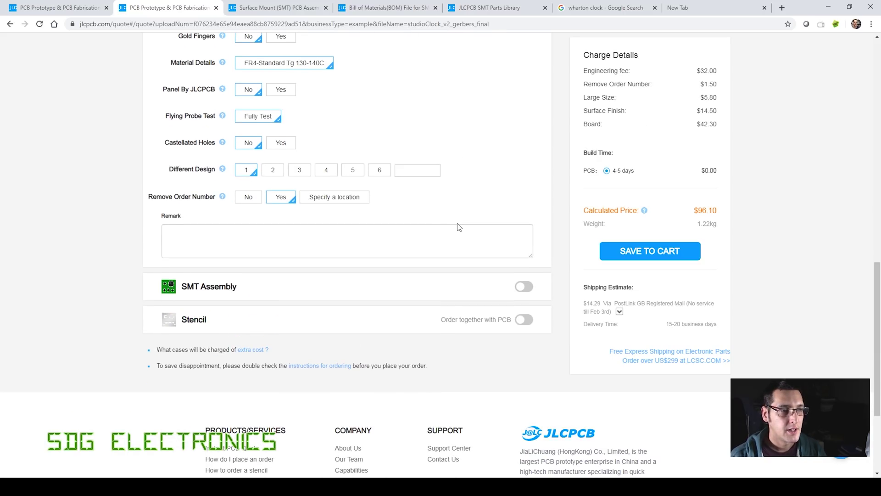
# - Enable SMT Assembly for the top side only and confirm the assembly options
pyautogui.click(524, 286)
pyautogui.scroll(-4, 464, 284)
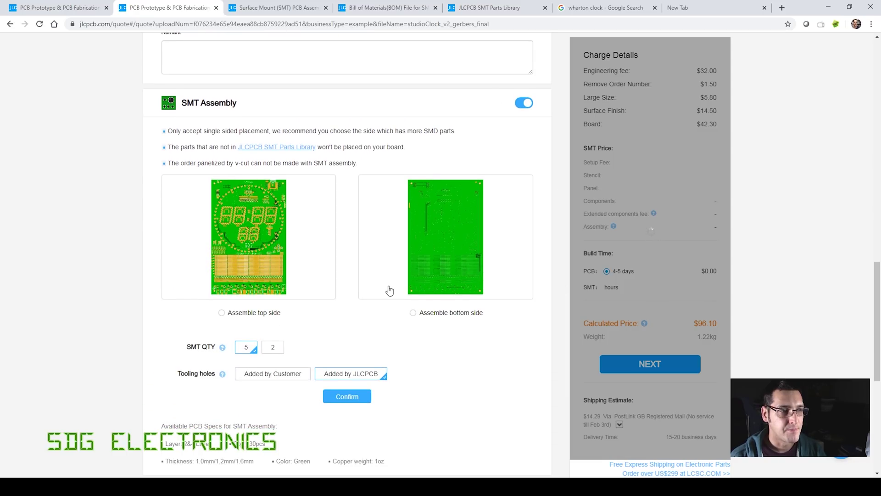
pyautogui.click(225, 313)
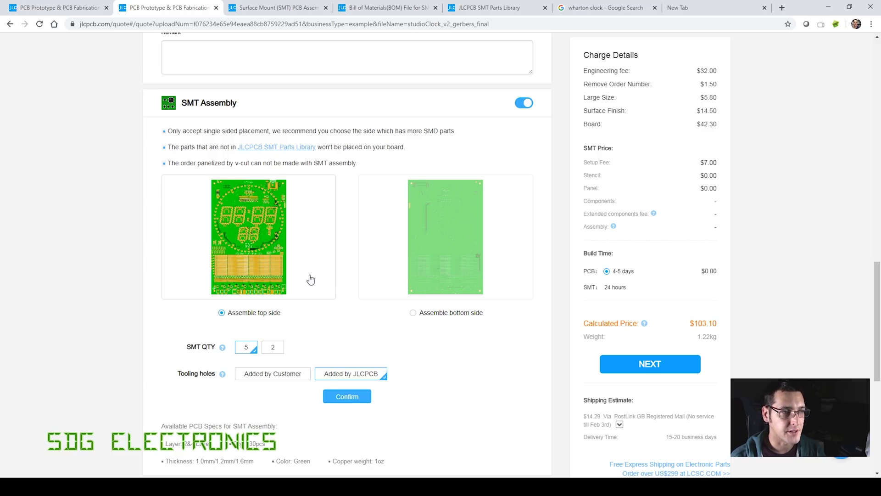
pyautogui.click(347, 397)
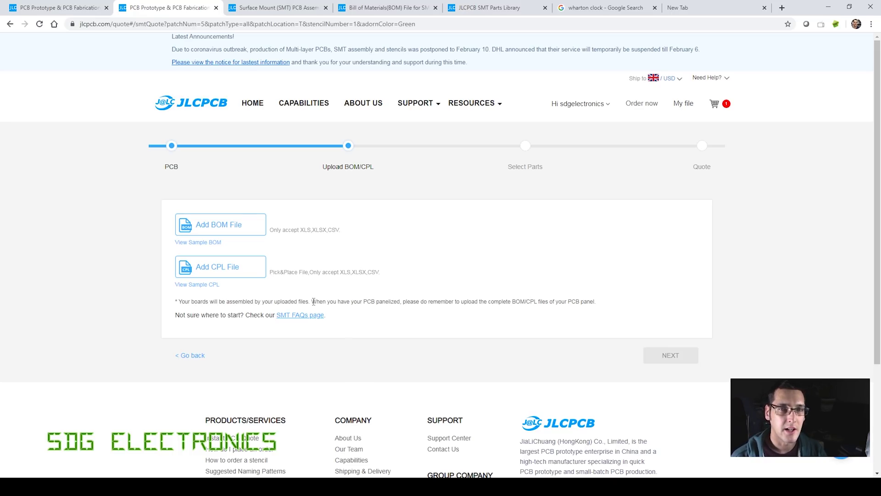
# - Upload studioClock_v2_BOM_final.xls as BOM and studioClock_v2_pkp_final.xls as CPL, then continue
pyautogui.click(230, 229)
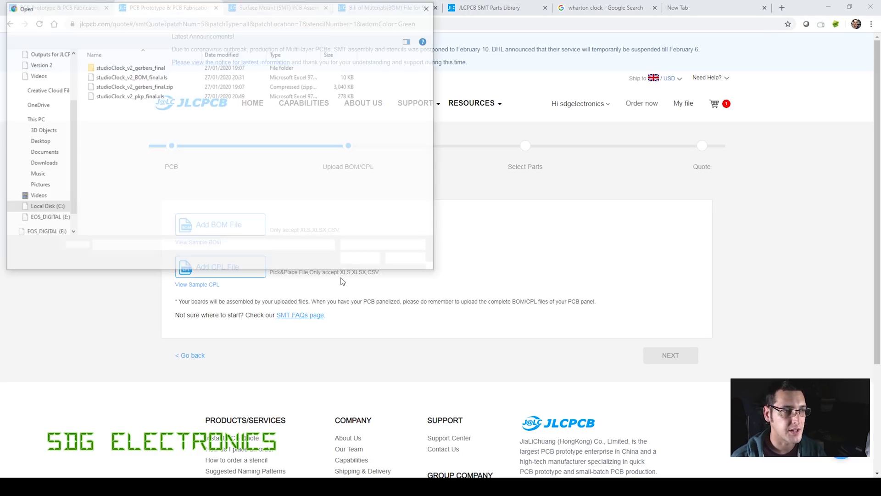
pyautogui.doubleClick(146, 79)
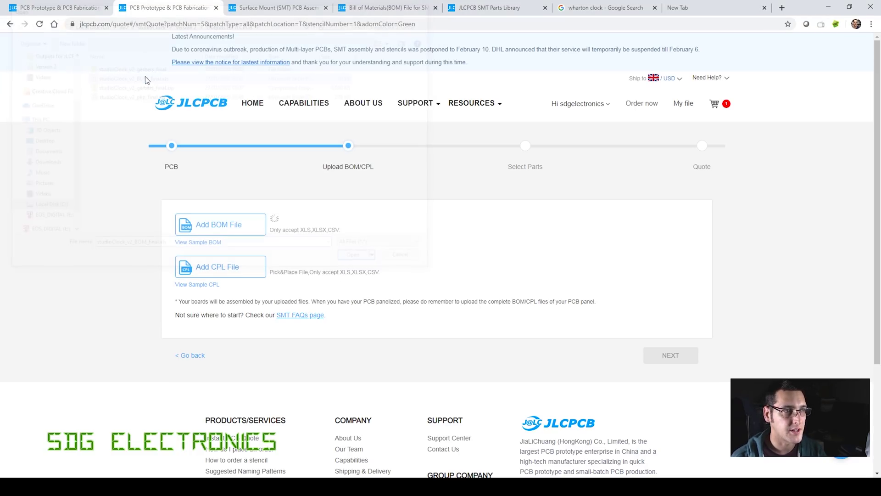
pyautogui.click(226, 272)
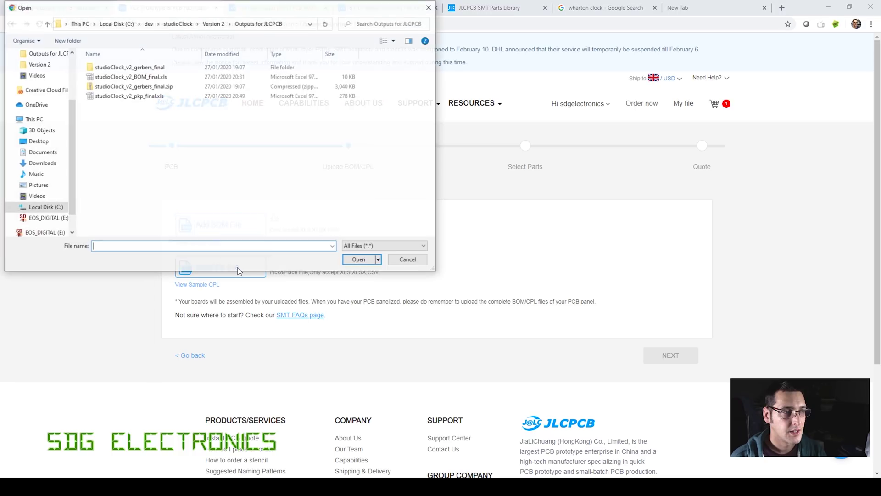
pyautogui.click(144, 96)
pyautogui.doubleClick(144, 97)
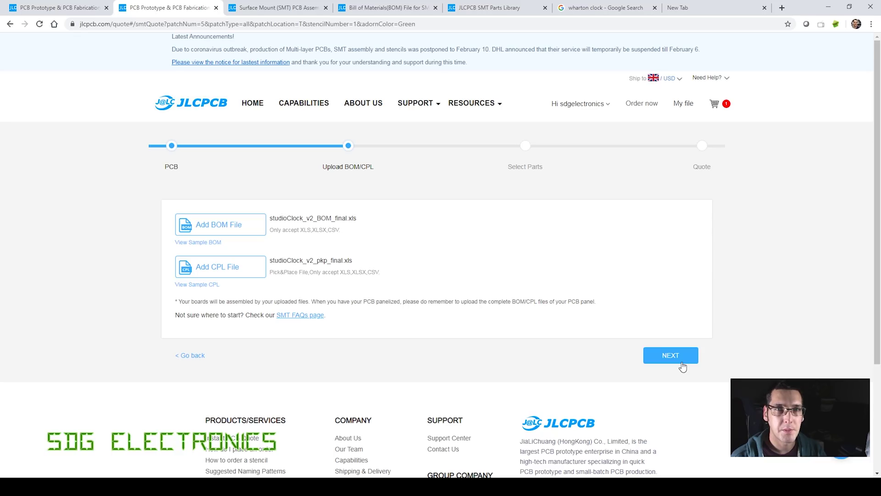
pyautogui.click(671, 361)
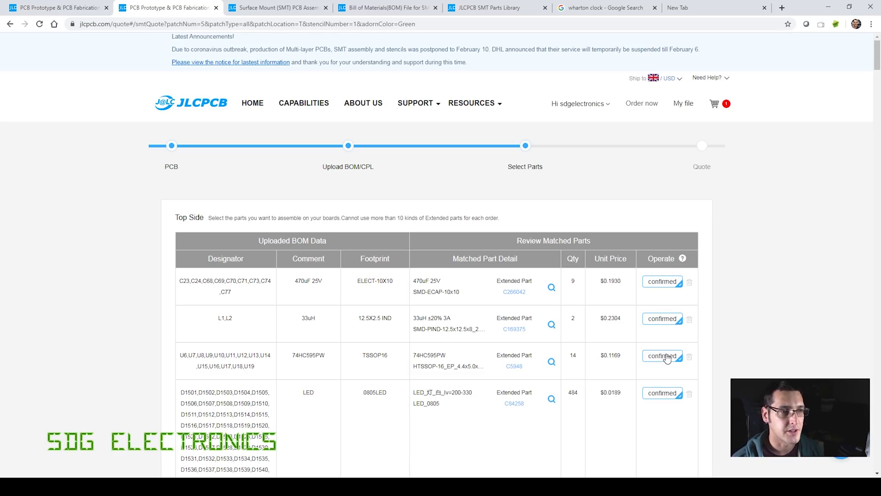
# - Scroll through the confirmed parts list and continue to the Quote step
pyautogui.scroll(-7, 576, 257)
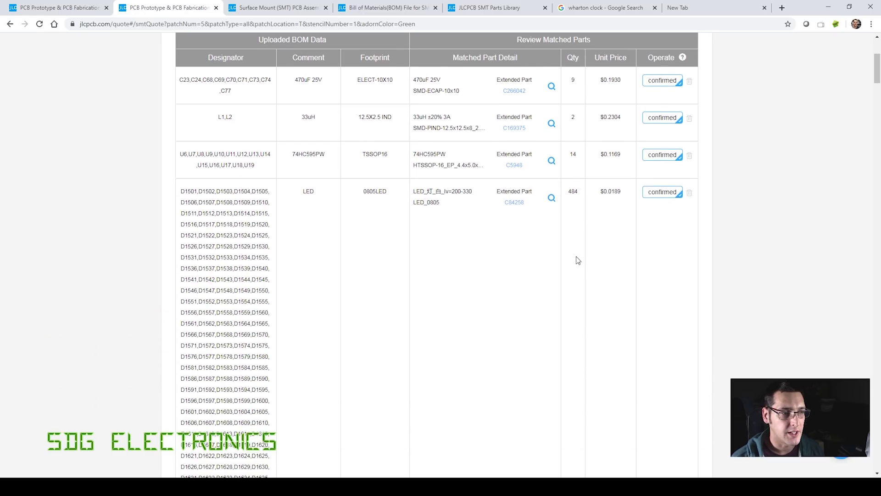
pyautogui.scroll(3, 455, 119)
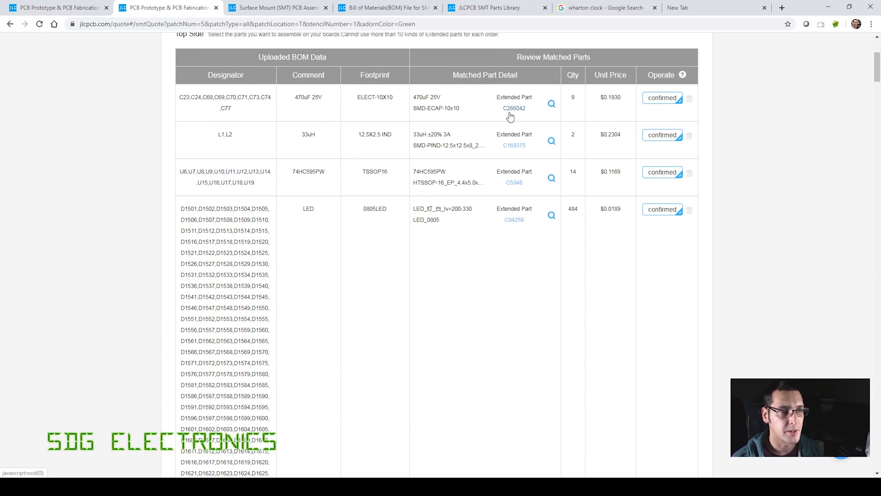
pyautogui.scroll(-5, 511, 170)
pyautogui.scroll(-20, 511, 181)
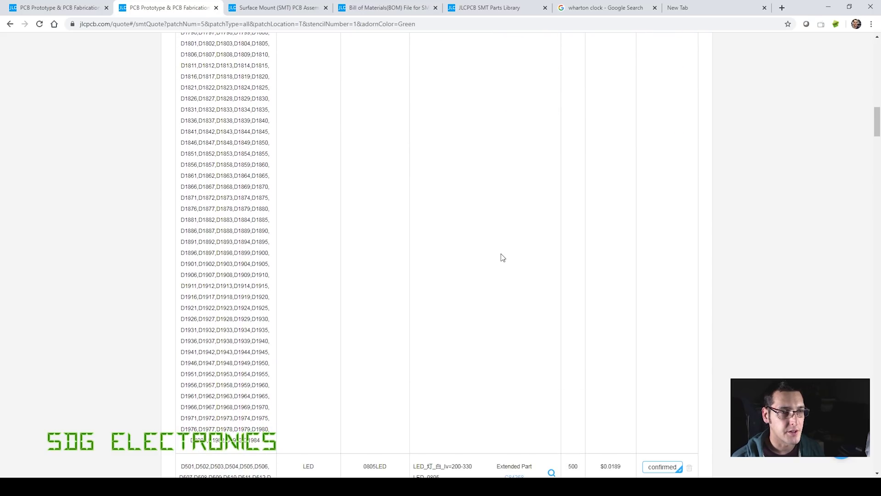
pyautogui.scroll(-20, 537, 264)
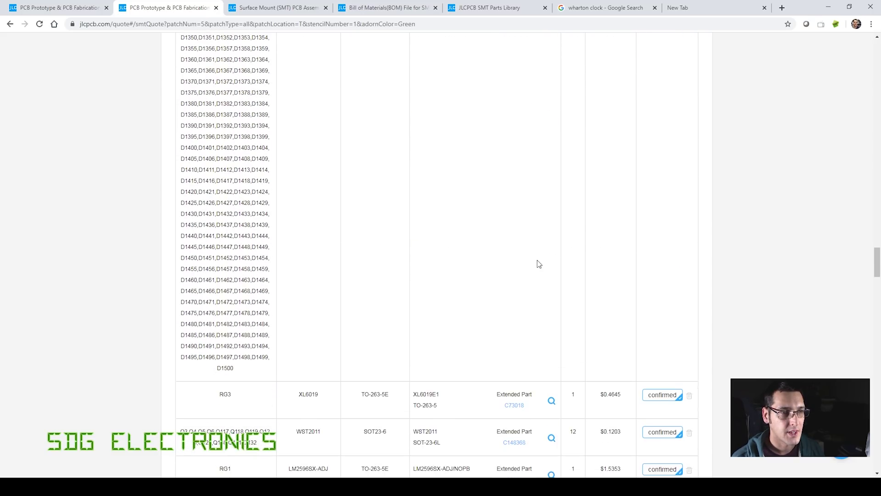
pyautogui.scroll(-20, 537, 266)
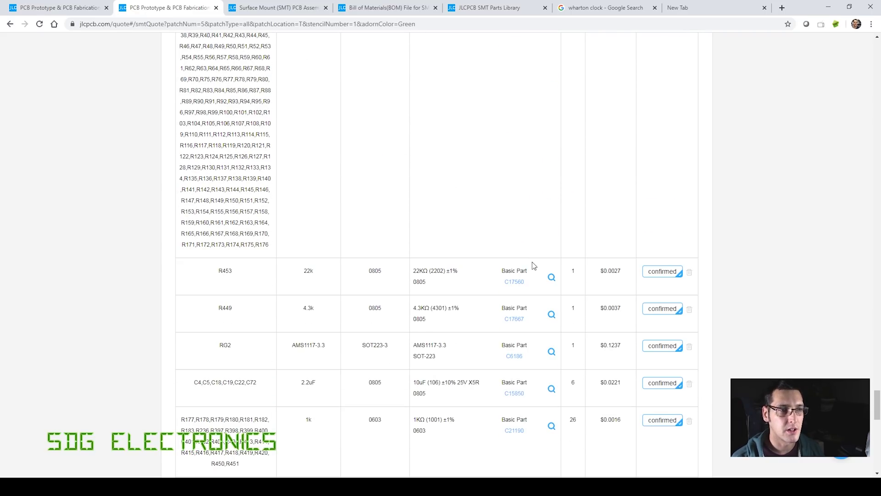
pyautogui.scroll(-15, 533, 265)
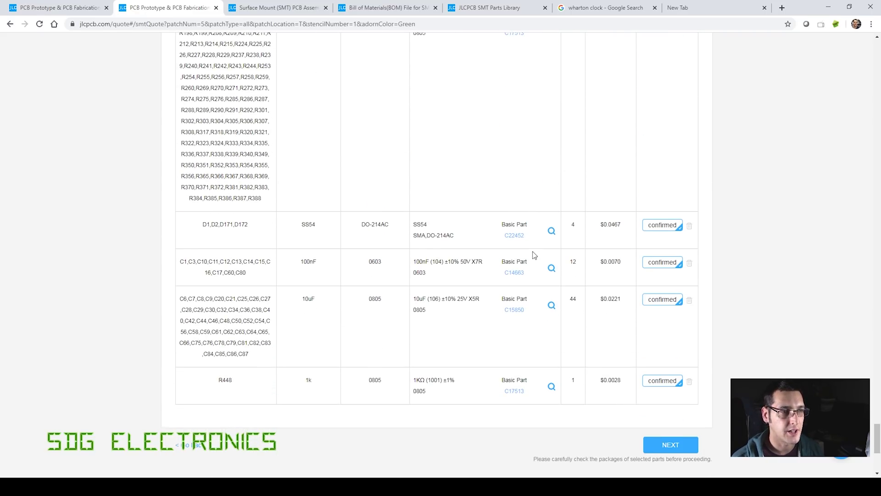
pyautogui.scroll(-5, 535, 255)
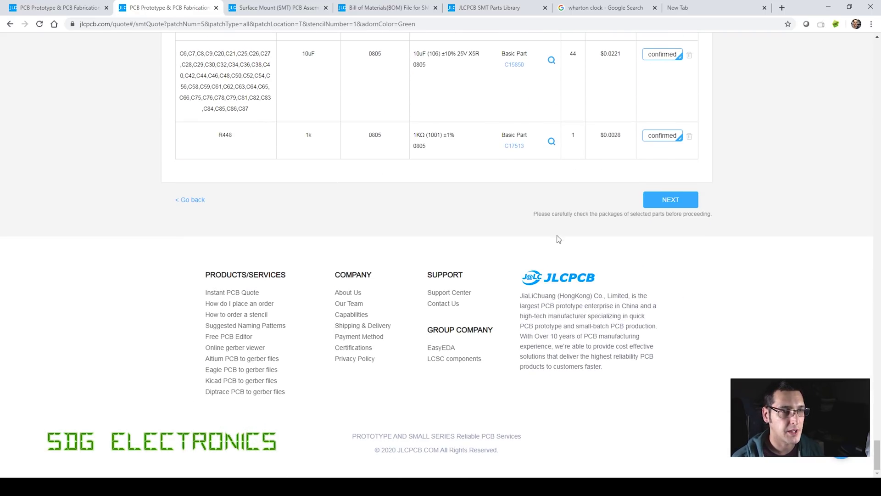
pyautogui.click(670, 201)
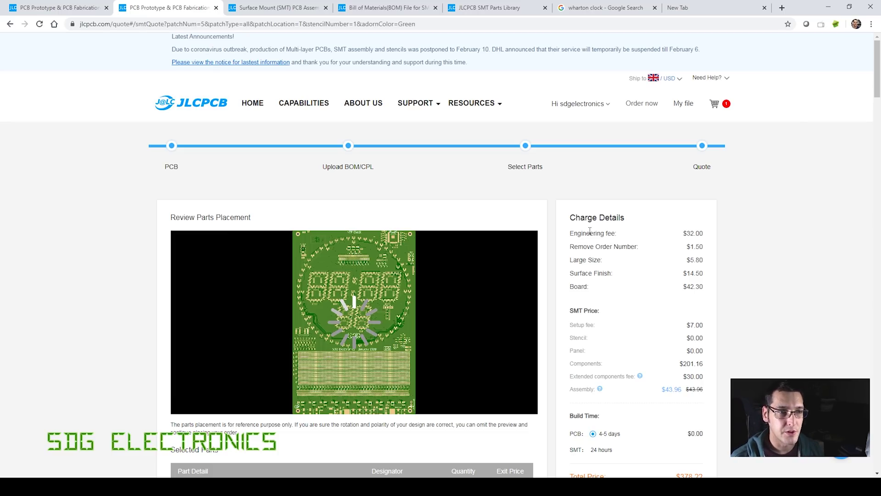
# - Zoom the placement preview and pan across the SDG logo, 6.5V LED Anode Drivers and Clock Face Cathode Drivers
pyautogui.scroll(-2, 737, 263)
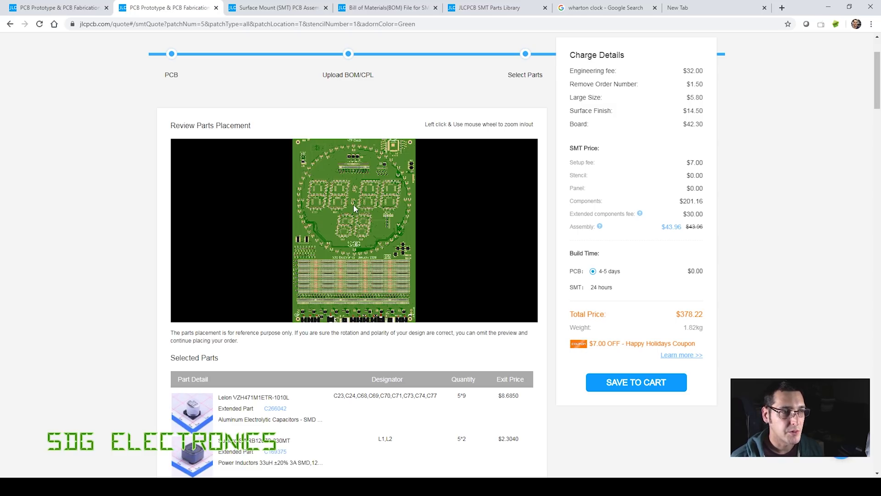
pyautogui.scroll(3, 355, 207)
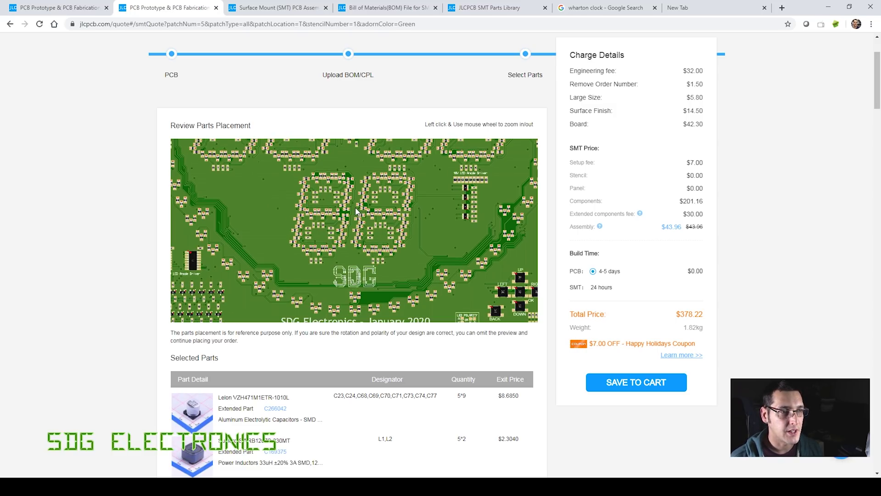
pyautogui.scroll(4, 355, 207)
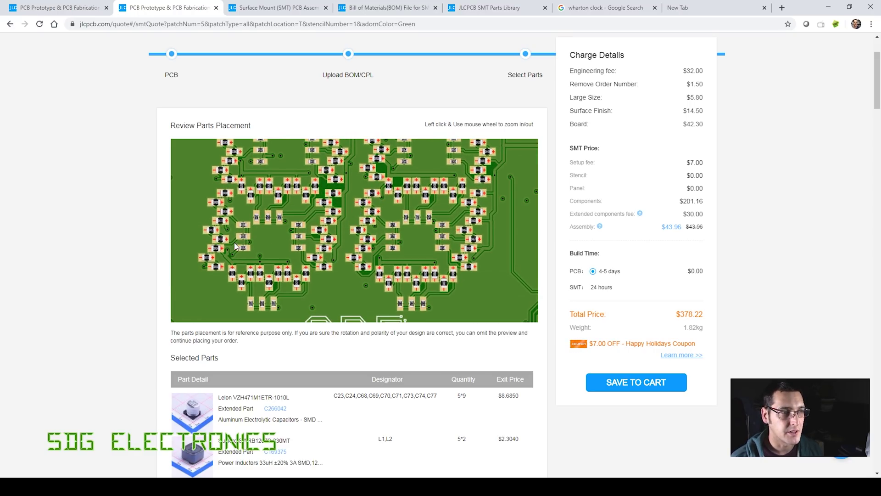
pyautogui.moveTo(244, 241); pyautogui.dragTo(377, 232)
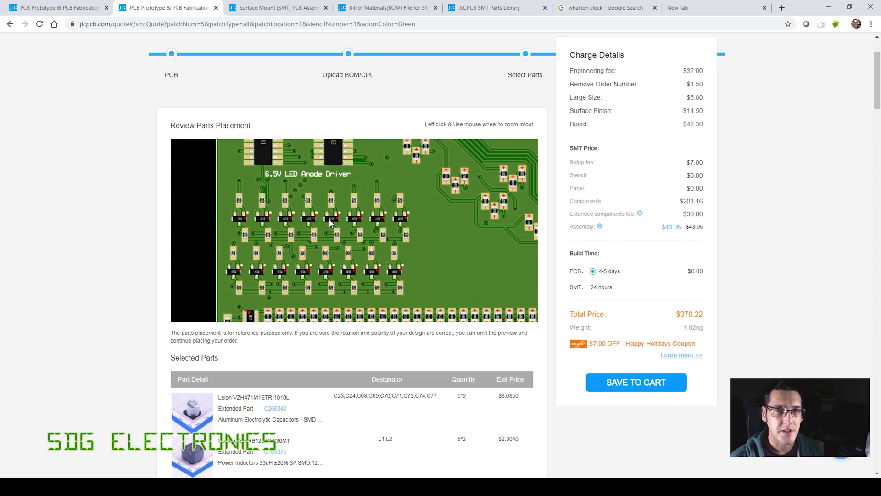
pyautogui.moveTo(340, 199); pyautogui.dragTo(375, 261)
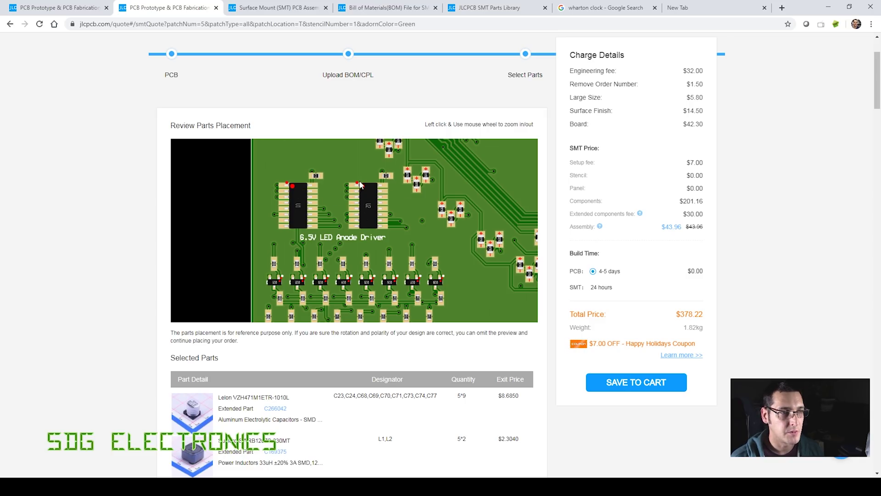
pyautogui.moveTo(424, 172); pyautogui.dragTo(433, 267)
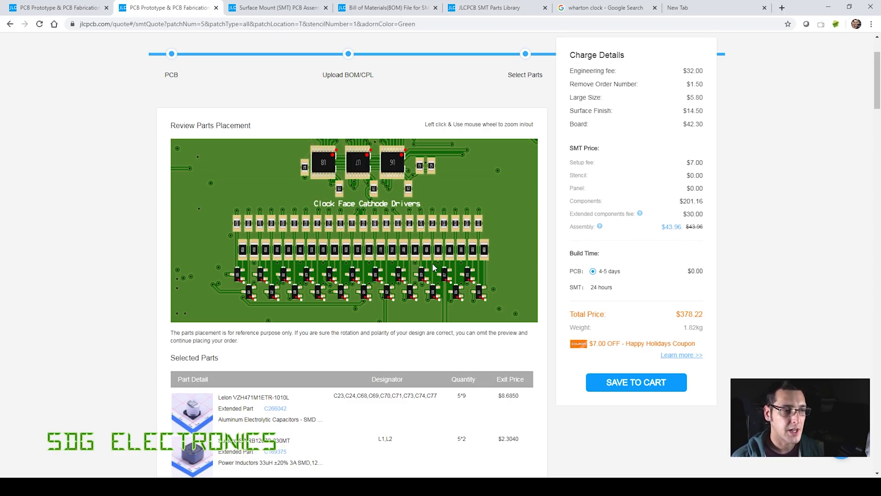
# - Open studioClock_v2_pkp_final.xls from the Outputs for JLCPCB folder
pyautogui.hotkey('alt', 'Tab')
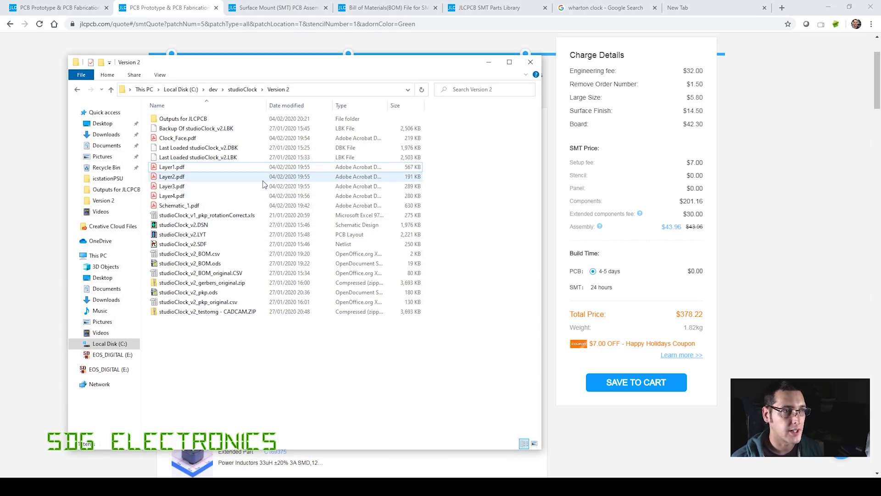
pyautogui.click(191, 119)
pyautogui.doubleClick(192, 119)
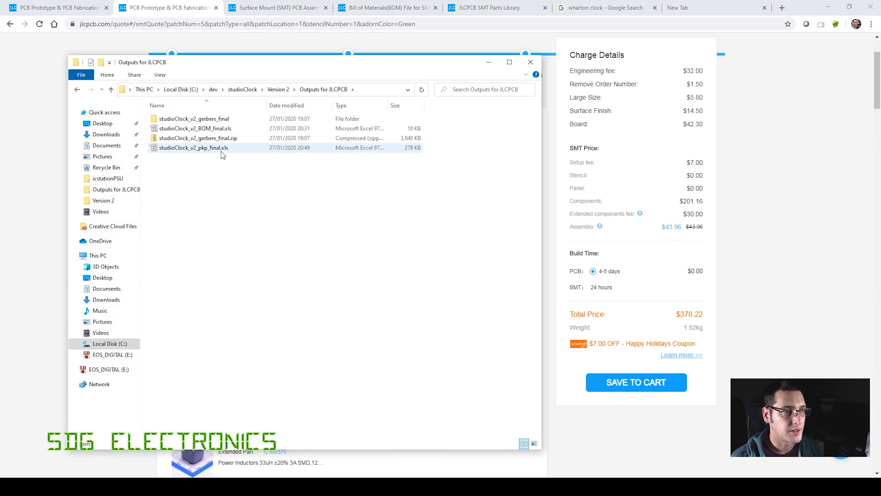
pyautogui.doubleClick(212, 148)
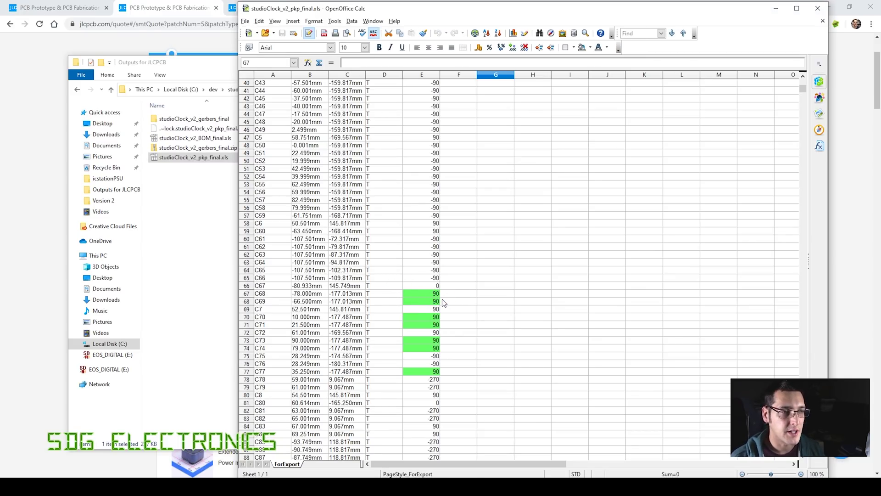
# - Check the 90° rotation in cell E67, then return to the JLCPCB placement preview
pyautogui.click(428, 296)
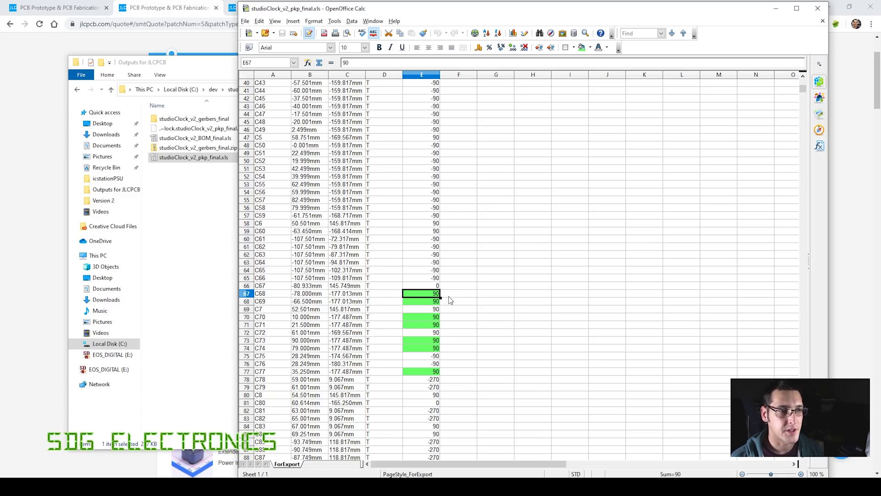
pyautogui.click(52, 51)
pyautogui.scroll(3, 413, 245)
# - Zoom and pan the placement preview to the board's right edge and the UP/DOWN/LEFT/RIGHT button footprints
pyautogui.scroll(-2, 411, 244)
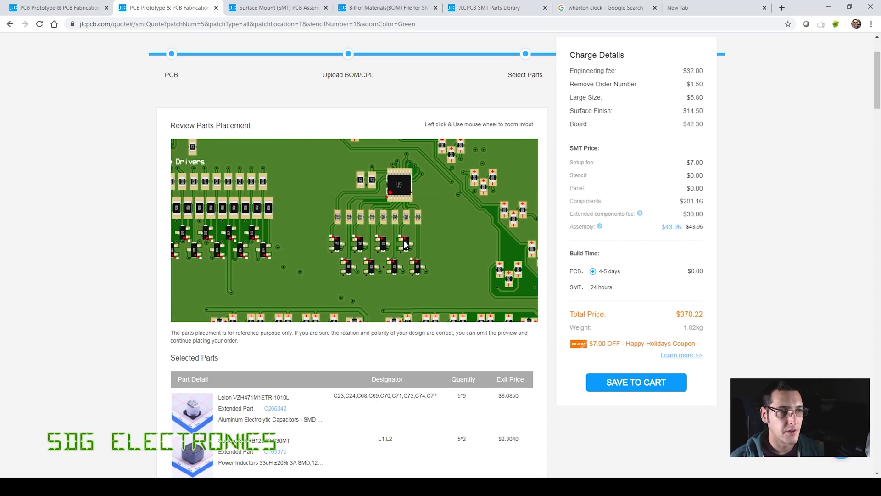
pyautogui.scroll(3, 417, 254)
pyautogui.moveTo(418, 255); pyautogui.dragTo(302, 164)
pyautogui.scroll(-2, 303, 164)
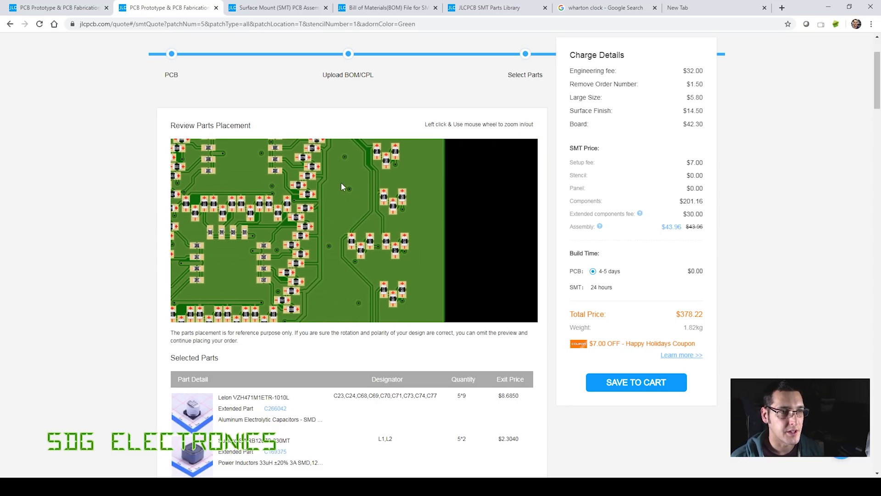
pyautogui.scroll(2, 386, 211)
pyautogui.moveTo(372, 274); pyautogui.dragTo(411, 190)
pyautogui.moveTo(386, 250); pyautogui.dragTo(416, 185)
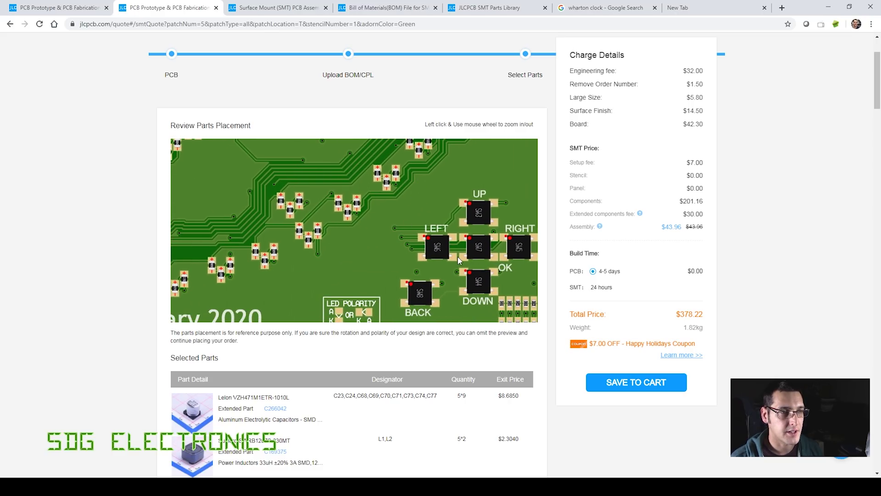
# - Pan over the LED rows, 2020 text, SDG logo and the LED POLARITY marking
pyautogui.moveTo(479, 283); pyautogui.dragTo(436, 224)
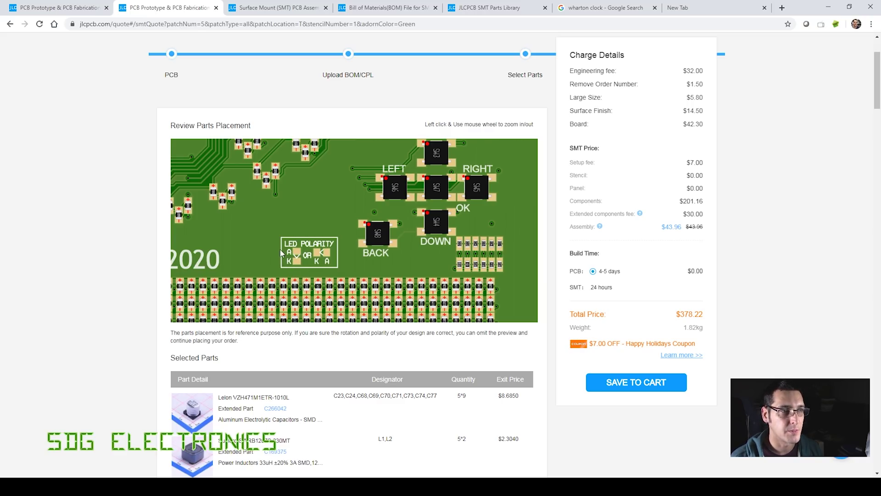
pyautogui.moveTo(279, 246); pyautogui.dragTo(334, 274)
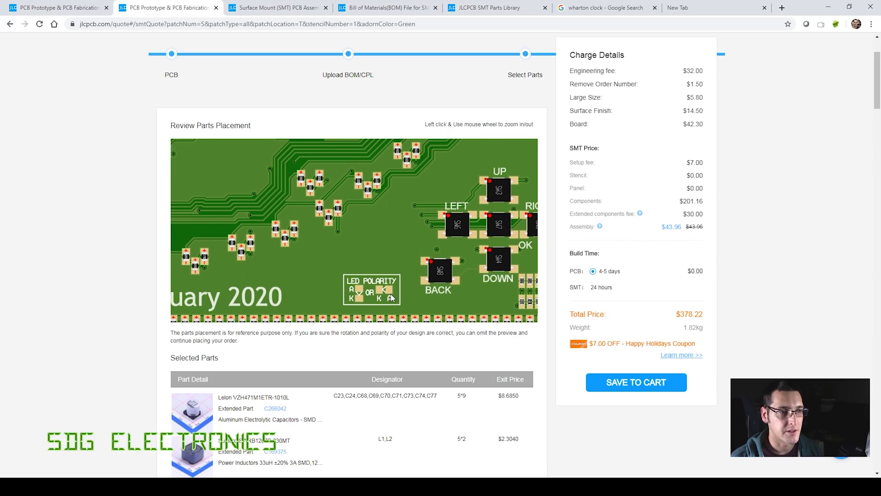
pyautogui.moveTo(310, 242); pyautogui.dragTo(353, 264)
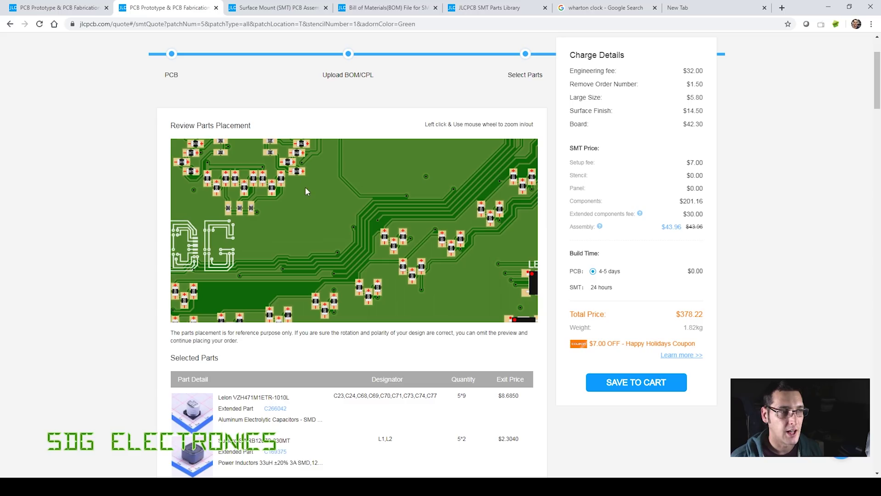
pyautogui.moveTo(310, 198); pyautogui.dragTo(333, 243)
pyautogui.scroll(-1, 352, 263)
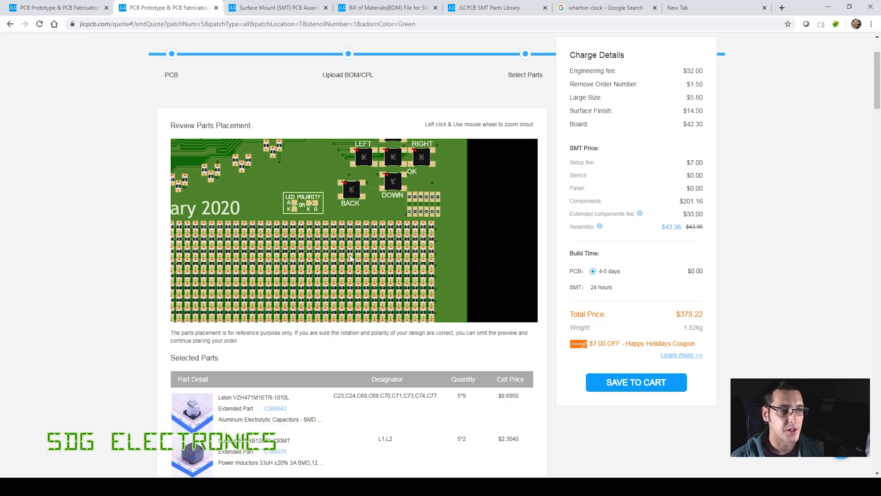
# - Scroll past the LED designators and XL6019E1 converter to the empty Unselected Parts table
pyautogui.scroll(-1, 395, 312)
pyautogui.scroll(-9, 459, 385)
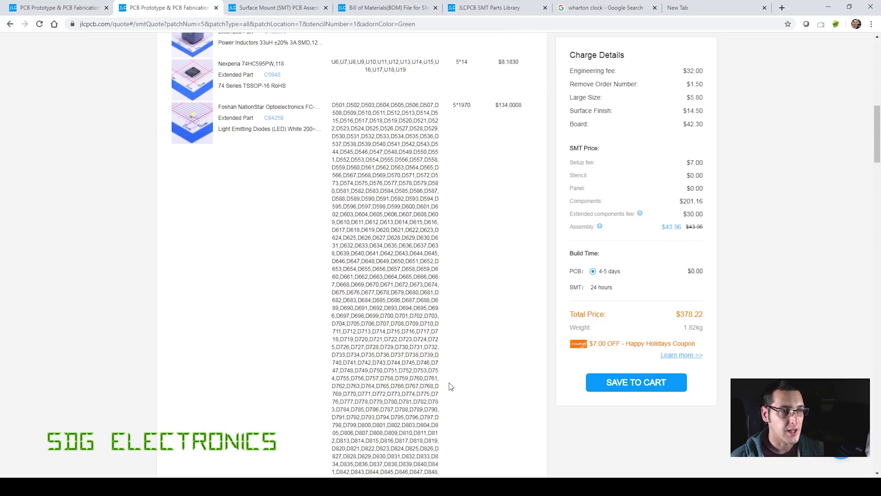
pyautogui.scroll(-20, 449, 386)
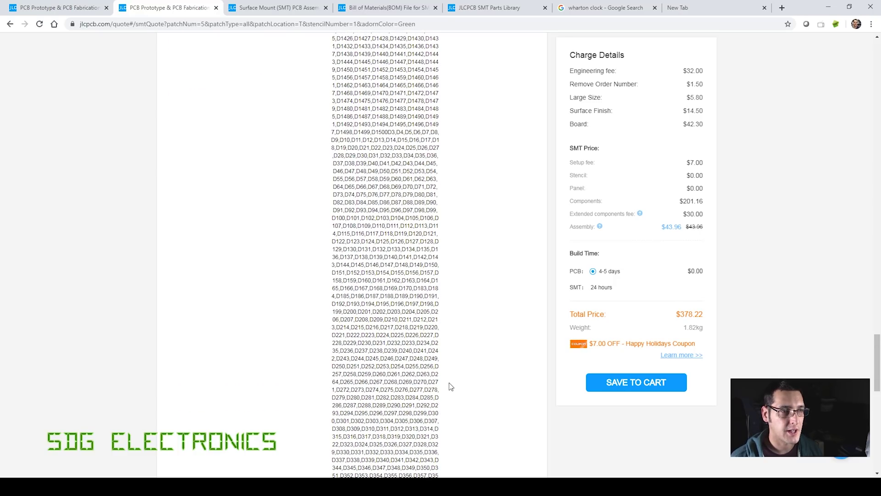
pyautogui.scroll(-8, 450, 384)
pyautogui.scroll(-3, 381, 298)
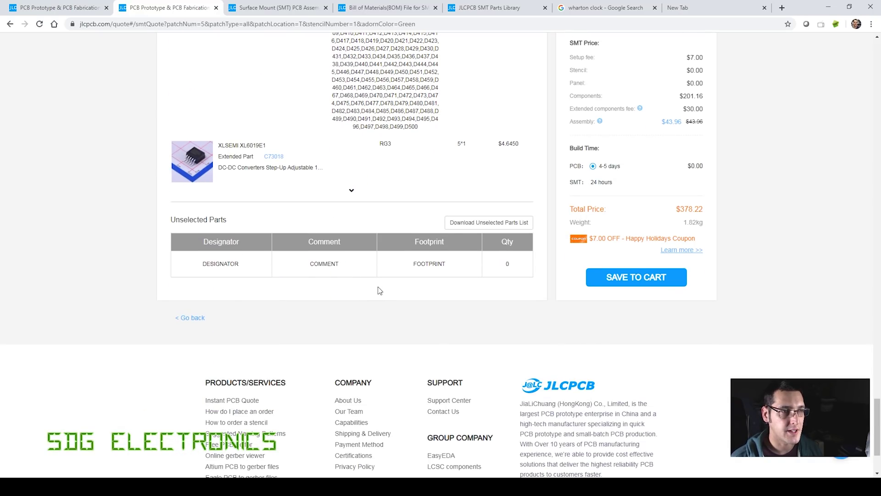